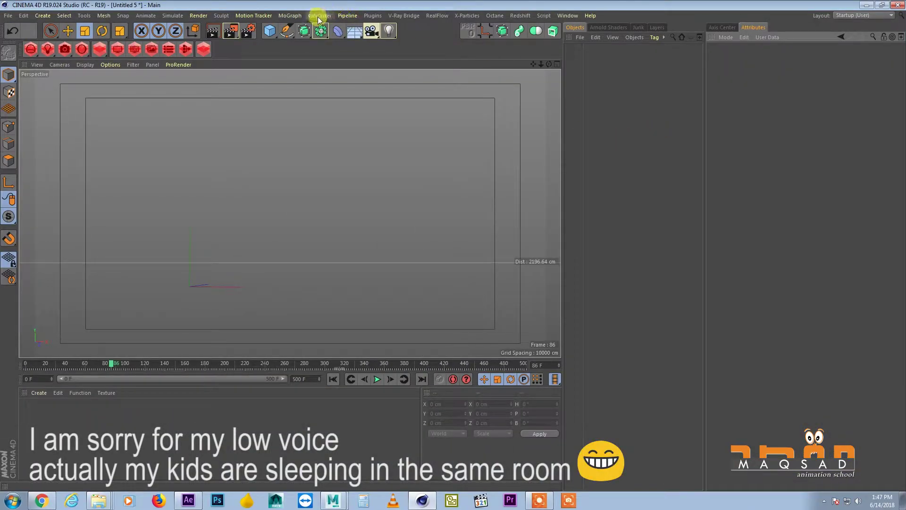
Add a Text spline and change its text to 'SSG'
click(286, 31)
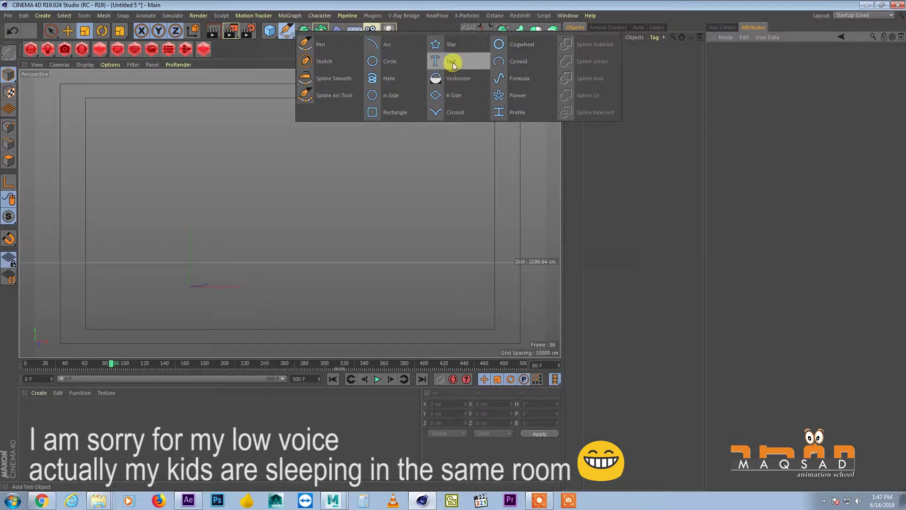
click(452, 61)
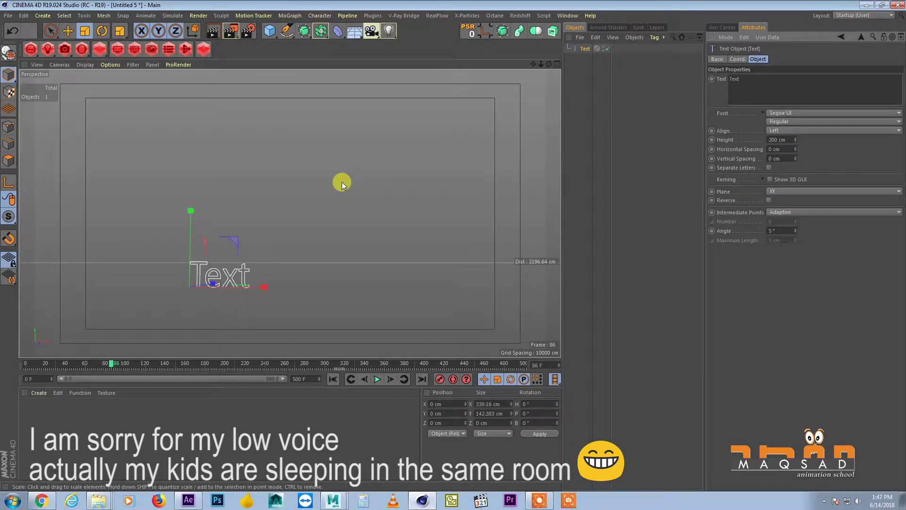
scroll(330, 175, down, 1)
click(777, 63)
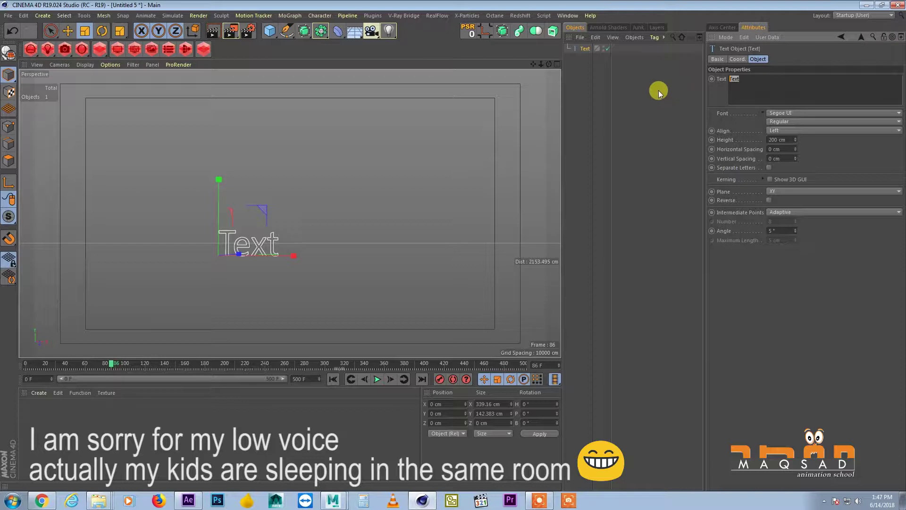
text(SSG)
Dolly the viewport closer to the SSG text and deselect it
alt+middle_drag(341, 206, 293, 208)
alt+right_drag(293, 208, 376, 217)
alt+middle_drag(376, 217, 326, 215)
alt+right_drag(325, 216, 390, 196)
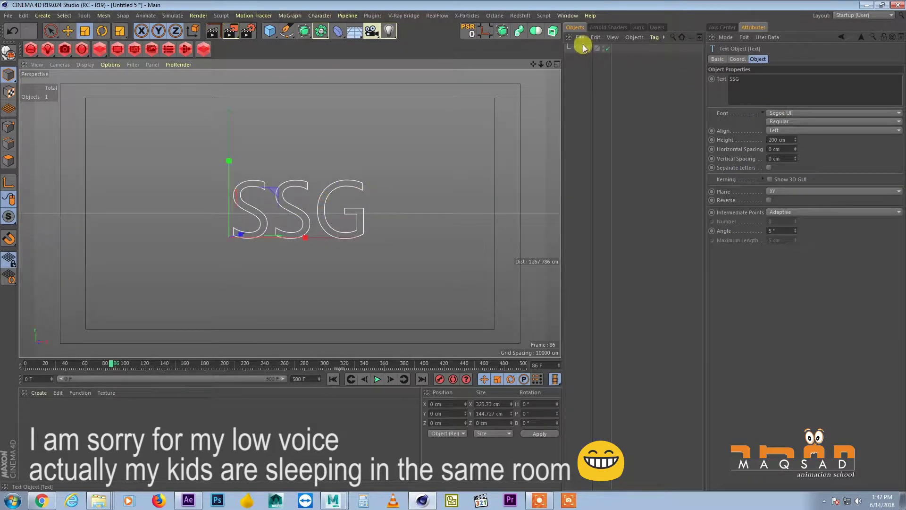
click(607, 60)
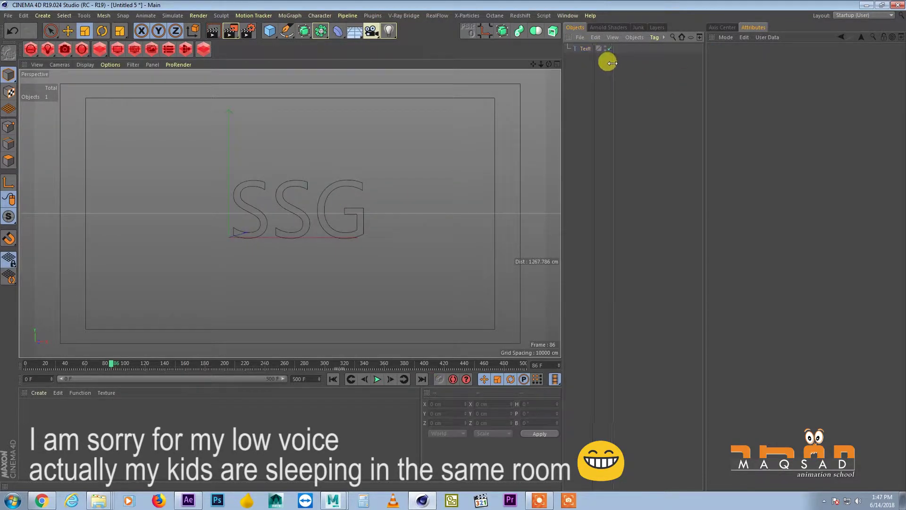
Change the SSG text's font to Whitney-Black
drag(562, 81, 555, 81)
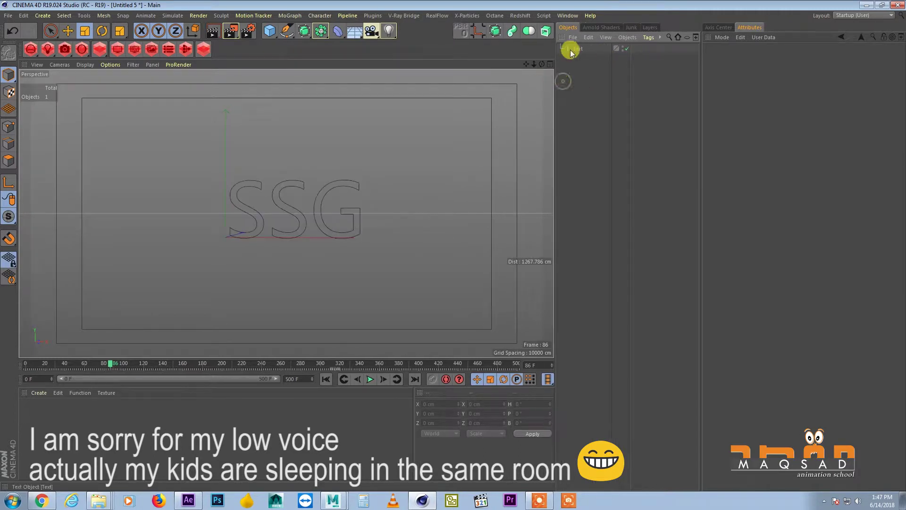
click(574, 49)
click(774, 115)
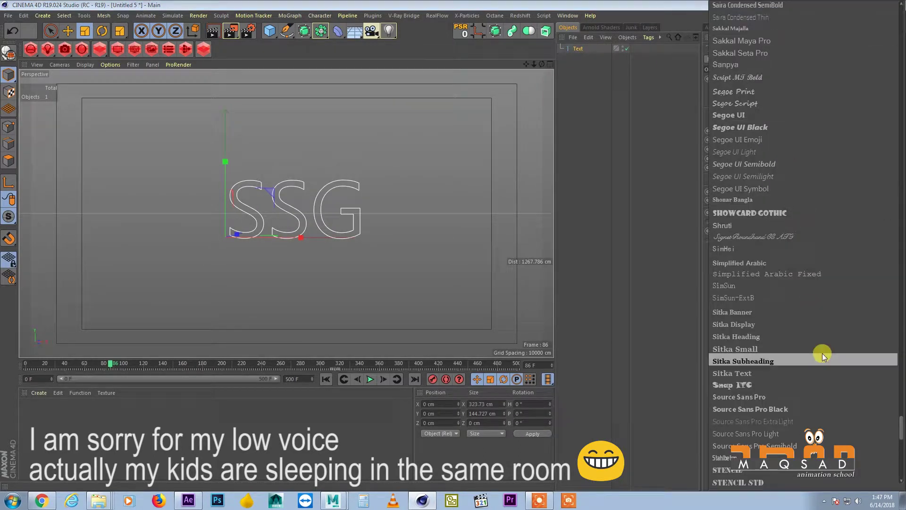
click(900, 446)
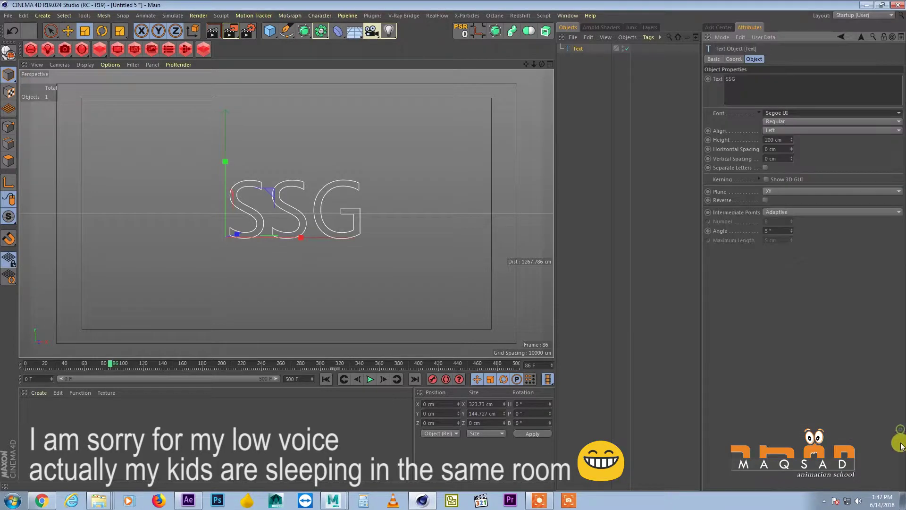
click(781, 117)
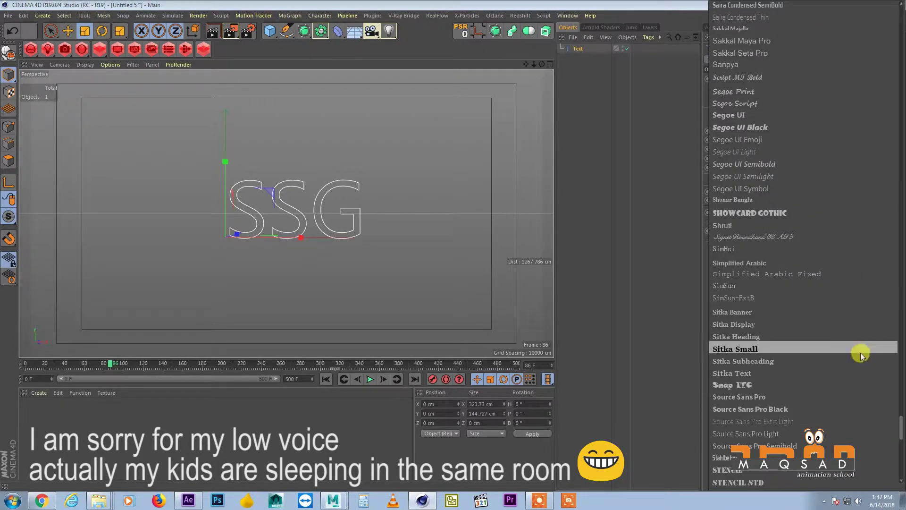
drag(900, 424, 901, 464)
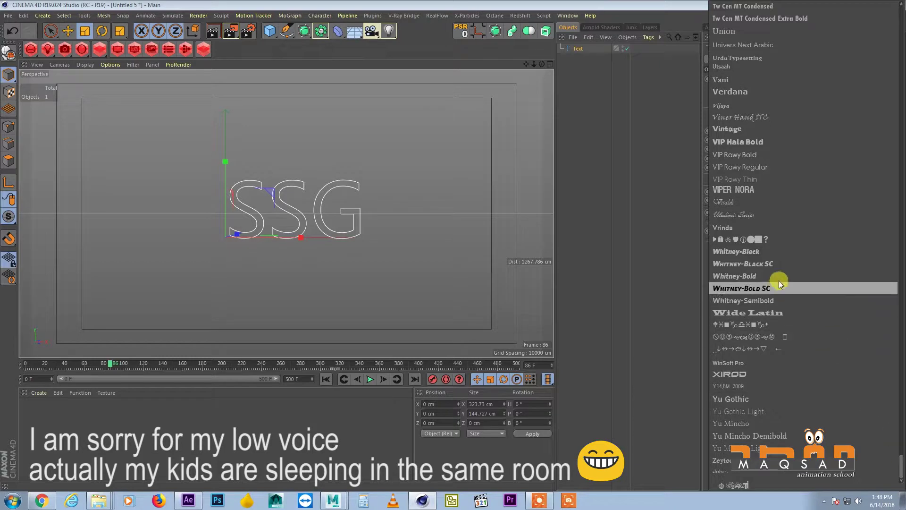
click(767, 254)
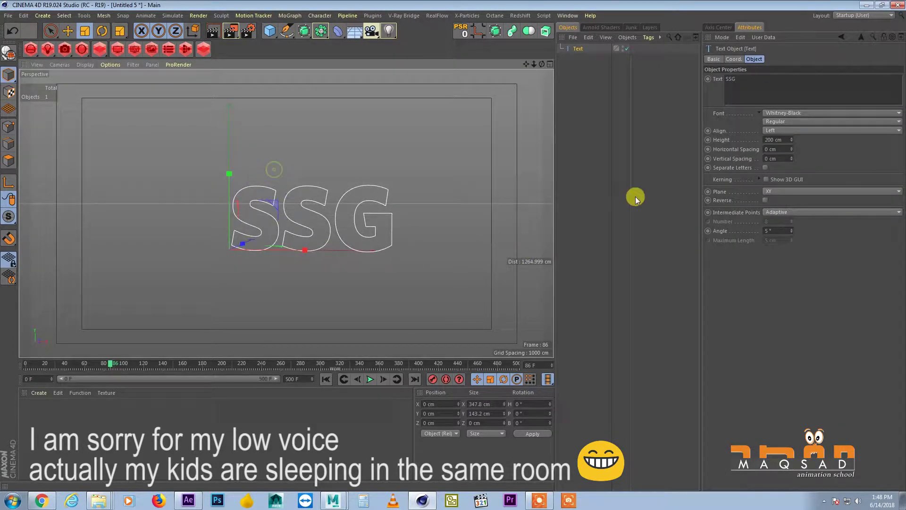
Spread the SSG letters apart with 26 cm horizontal spacing
drag(791, 149, 792, 135)
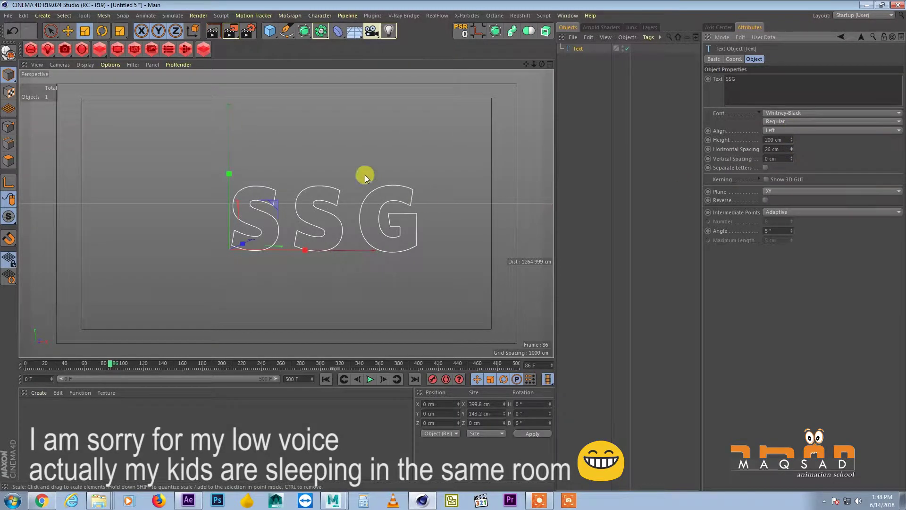
scroll(364, 172, up, 3)
scroll(377, 203, up, 3)
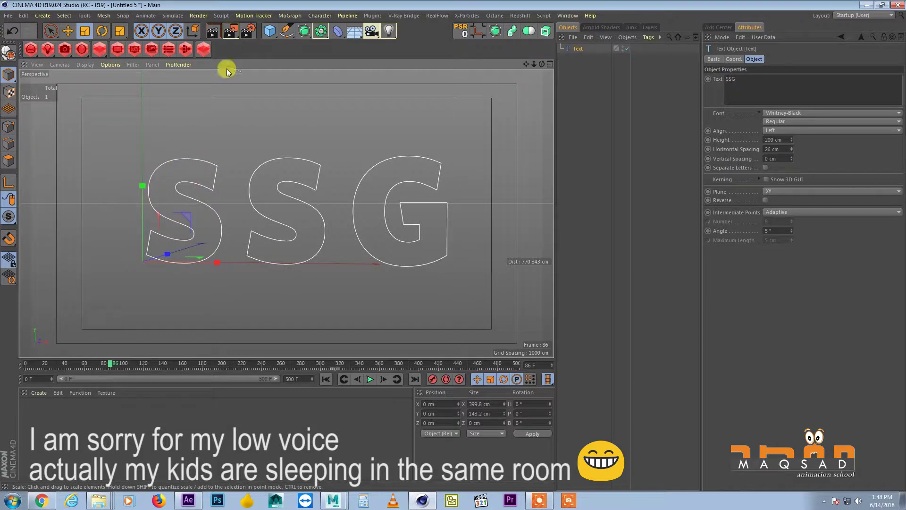
Add a Sphere with an 8 cm radius and move it up and to the right
click(270, 31)
click(442, 70)
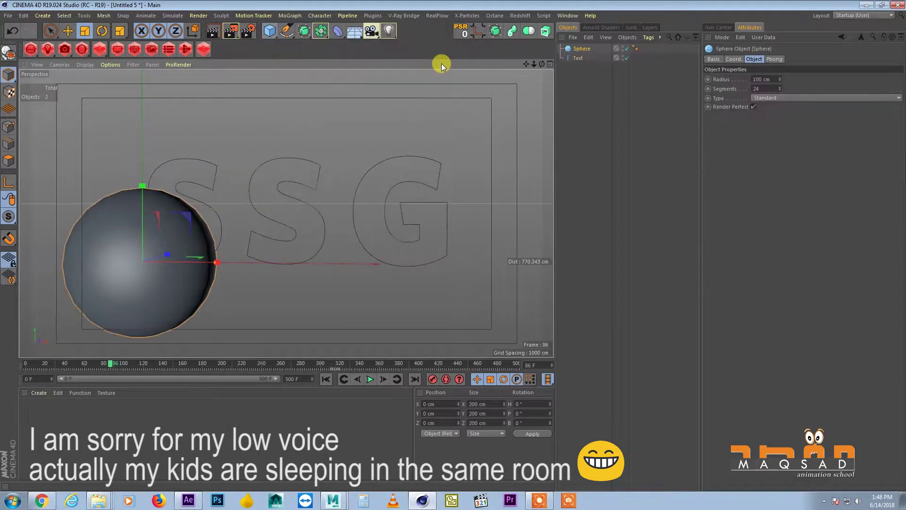
drag(327, 133, 43, 357)
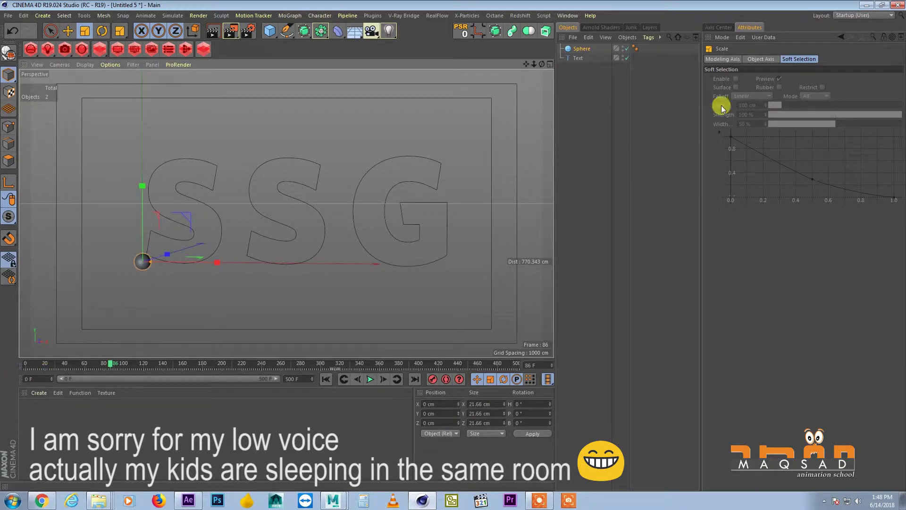
click(583, 49)
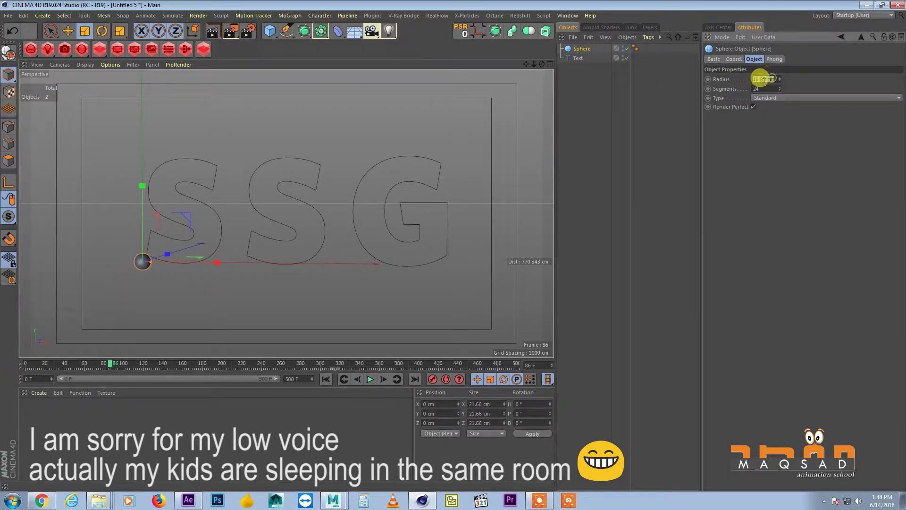
text(8)
key(Return)
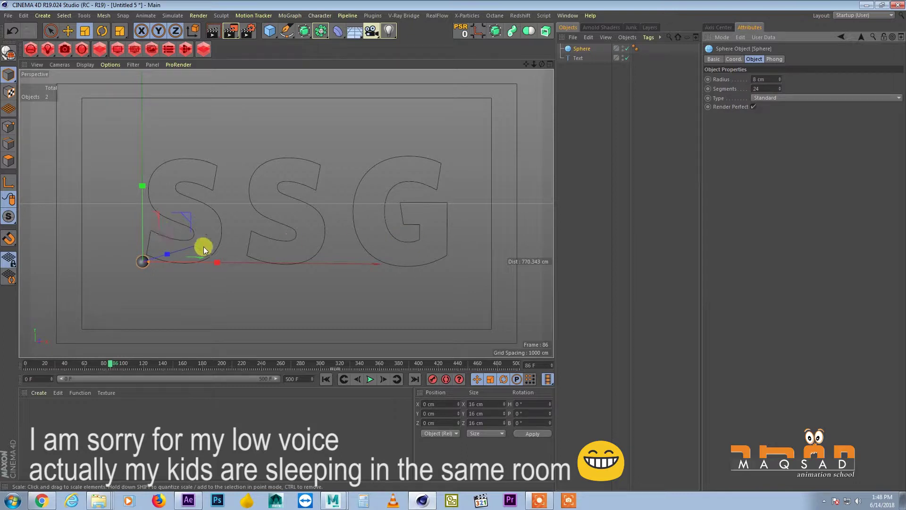
key(e)
drag(192, 208, 384, 106)
Add a Cloner and make the Sphere its child
click(289, 16)
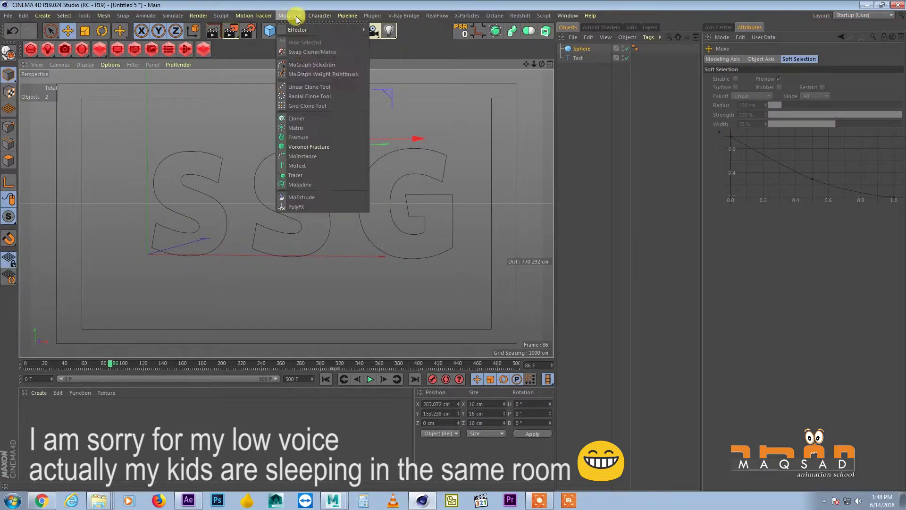
click(315, 118)
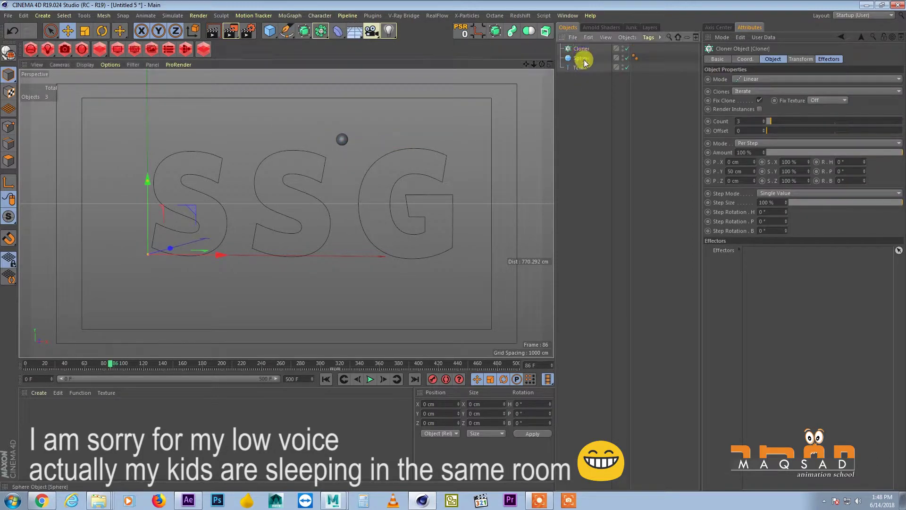
drag(584, 52, 584, 49)
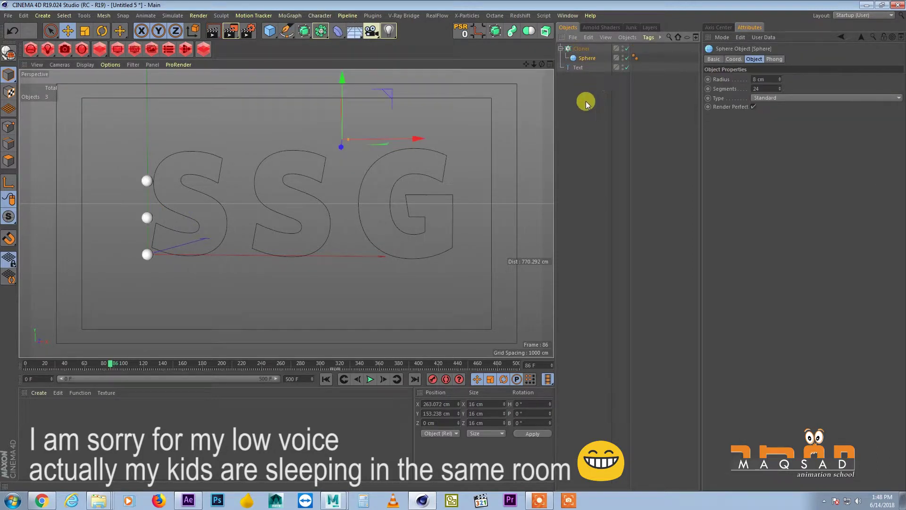
click(584, 49)
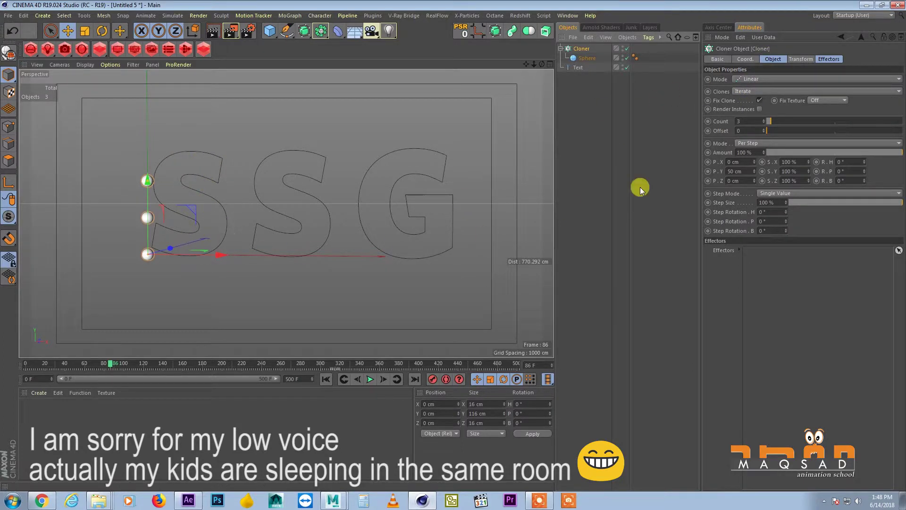
Switch the Cloner to Object mode with the SSG text as its target
click(776, 78)
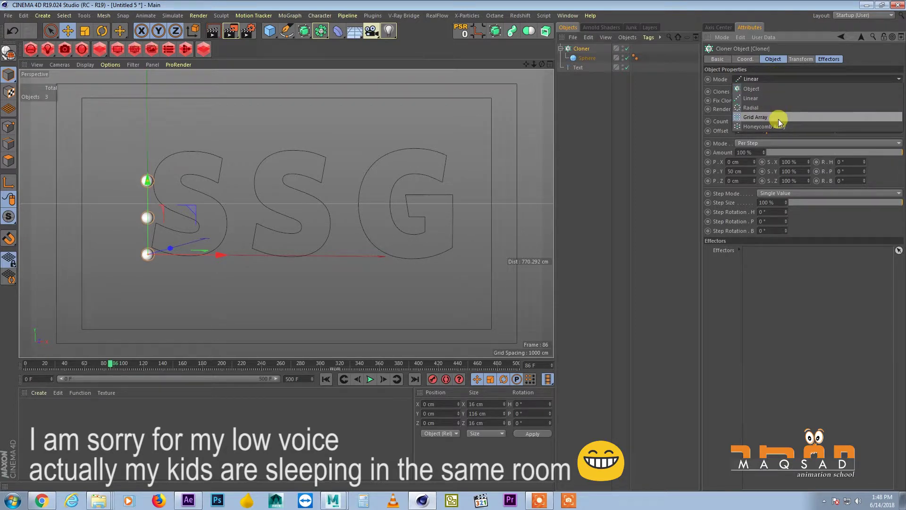
click(767, 88)
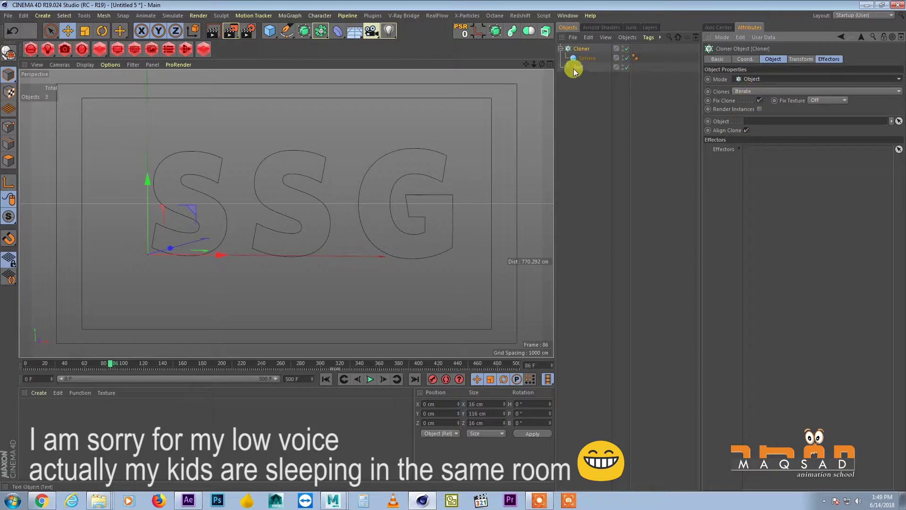
drag(576, 68, 752, 123)
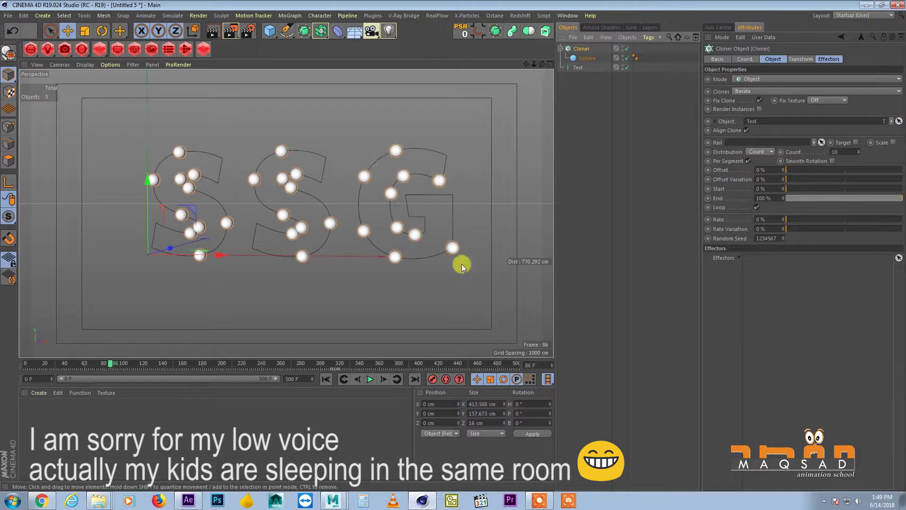
Distribute the clones along the letters by Step at 15 cm spacing
click(760, 152)
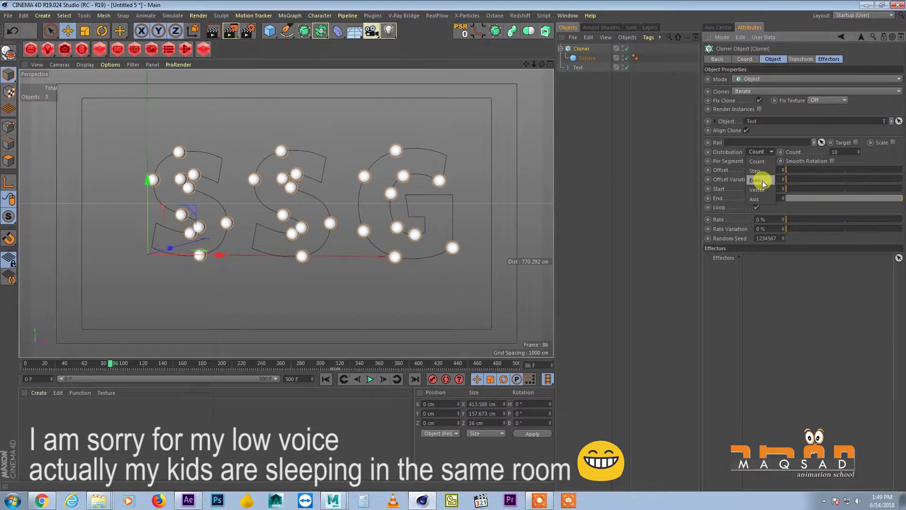
click(762, 180)
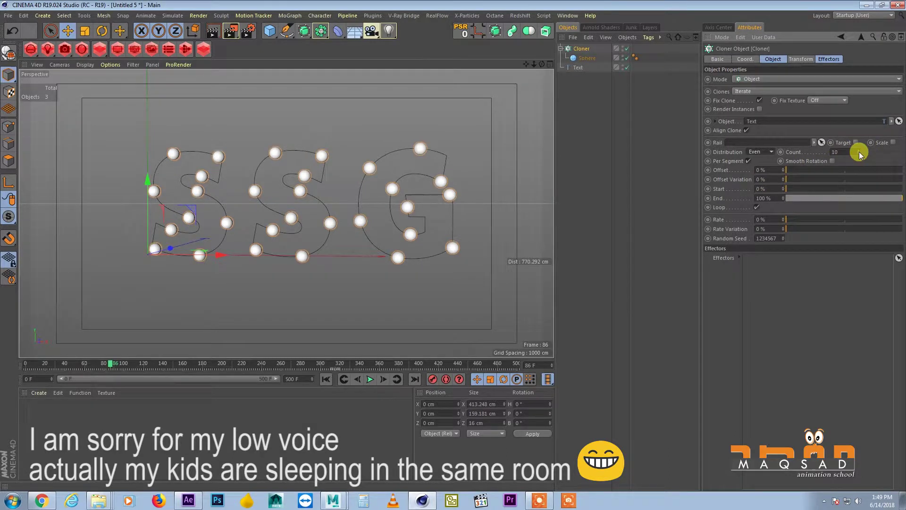
mouse_move(858, 153)
mouse_down()
mouse_move(855, 132)
mouse_move(861, 148)
mouse_move(860, 141)
mouse_up()
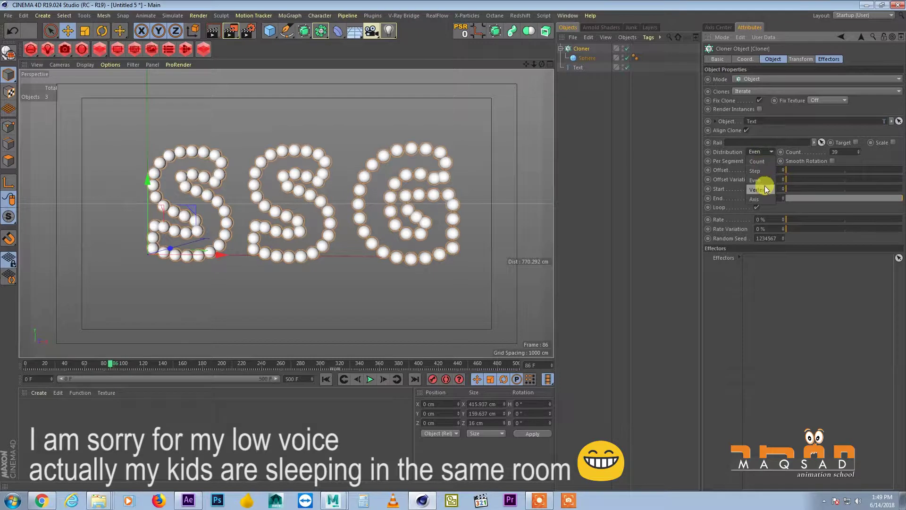
click(764, 171)
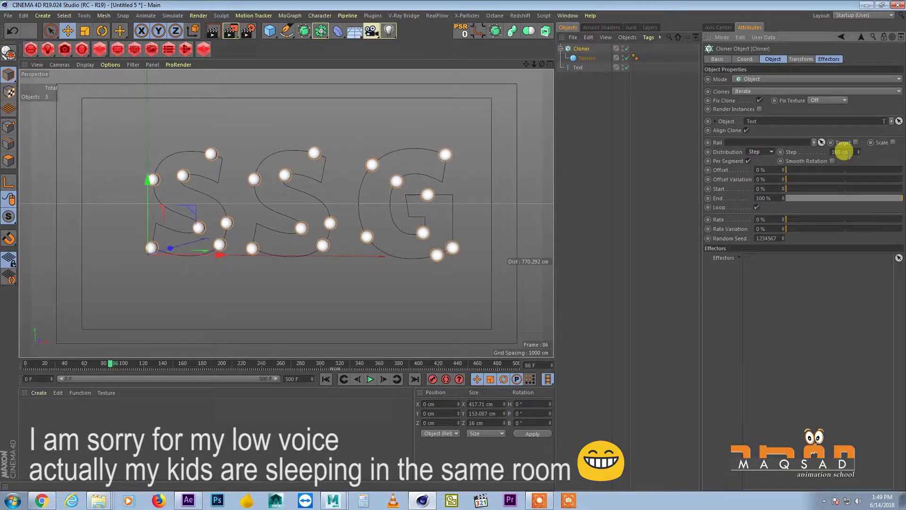
drag(859, 152, 865, 194)
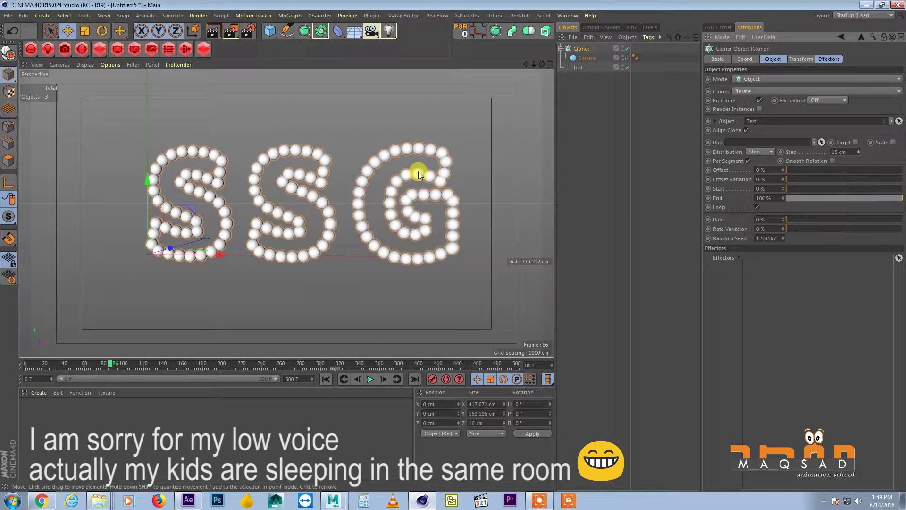
Recenter the view on SSG and bring up the MoGraph Effector list for the Cloner
alt+middle_drag(290, 207, 388, 152)
click(580, 49)
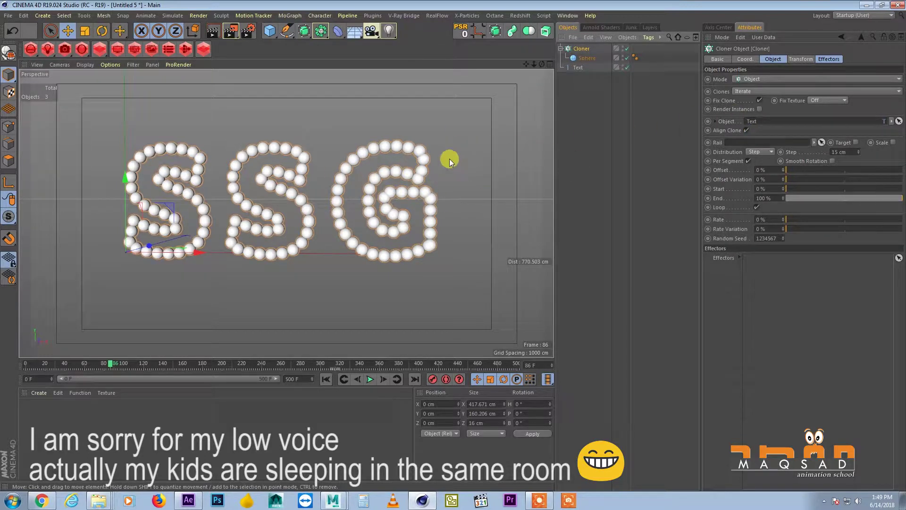
click(581, 57)
click(585, 49)
click(290, 15)
mouse_move(293, 30)
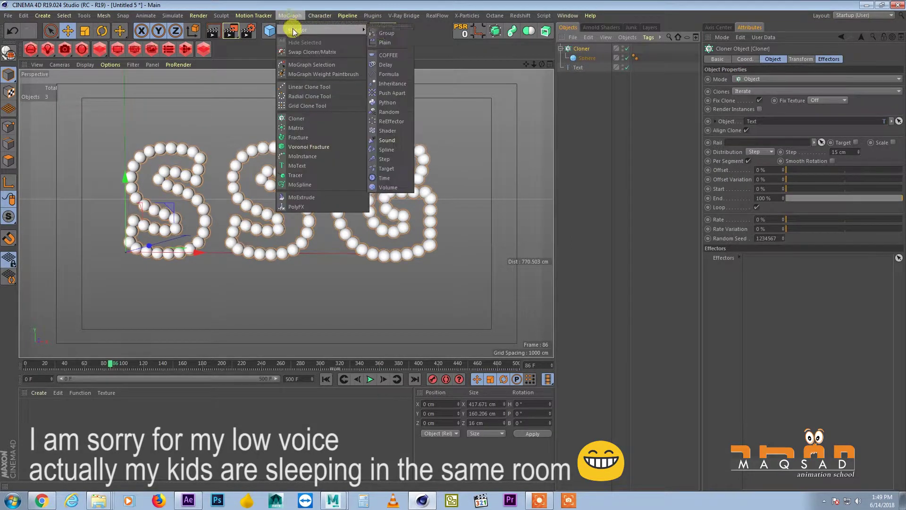
Add a Random effector with 5 cm X, Y and Z position jitter, then disable it
click(388, 113)
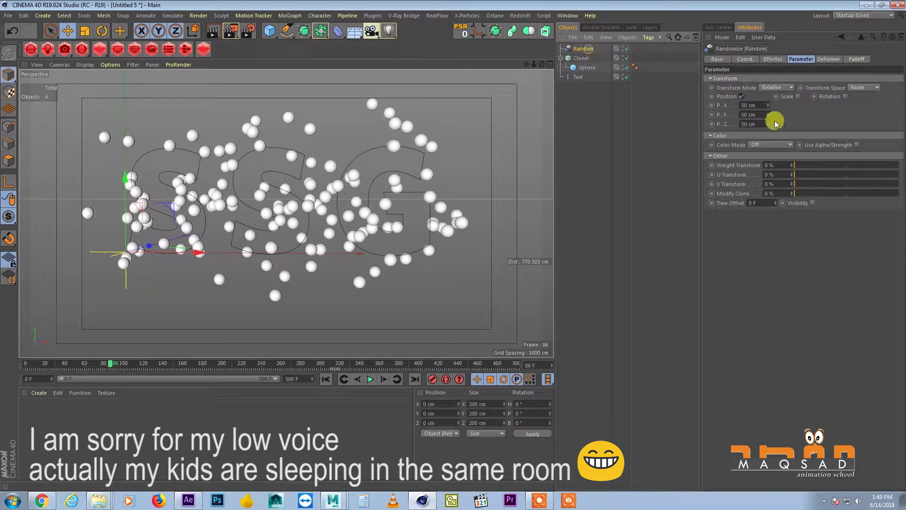
click(752, 105)
drag(767, 105, 770, 128)
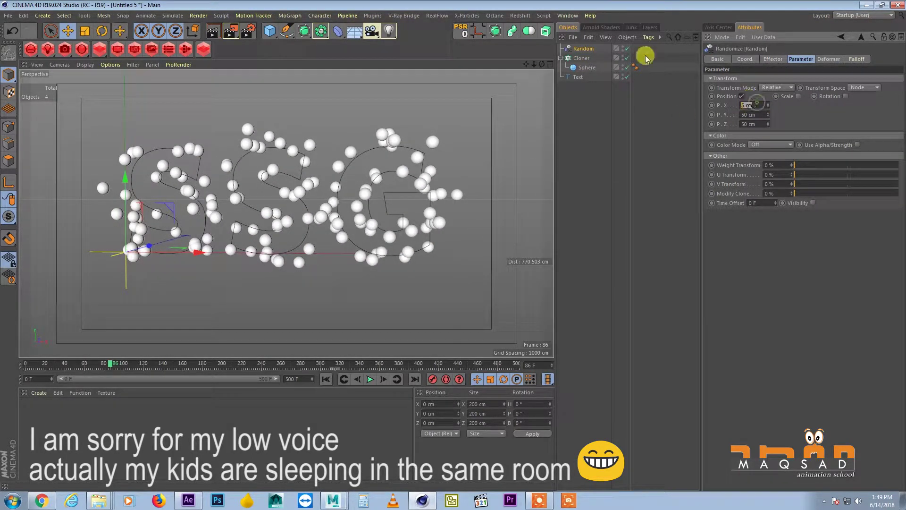
key(Tab)
text(5)
key(Tab)
text(5)
key(Return)
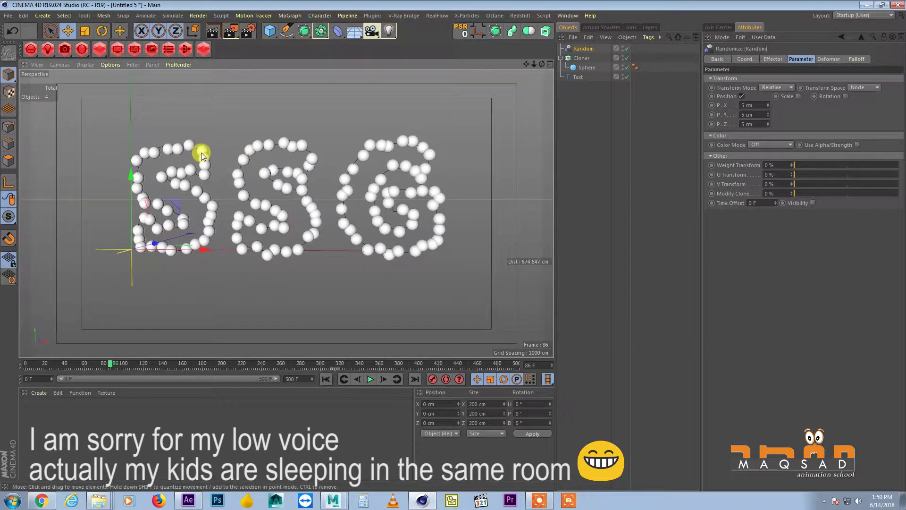
alt+drag(411, 133, 396, 137)
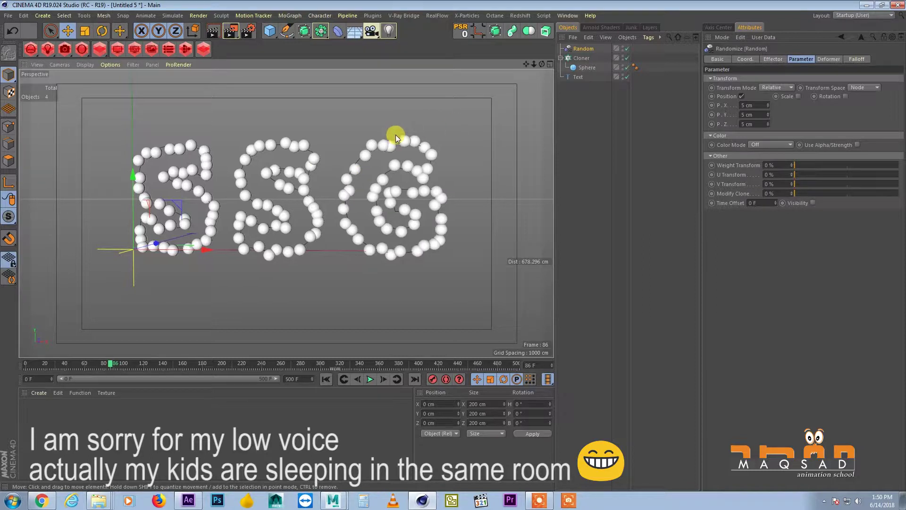
click(624, 48)
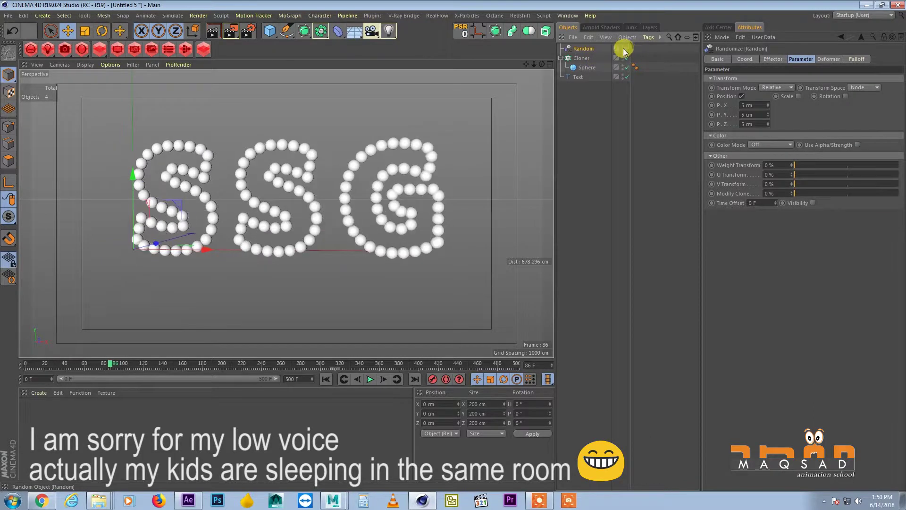
Lower the Cloner's End value to 32%
click(586, 57)
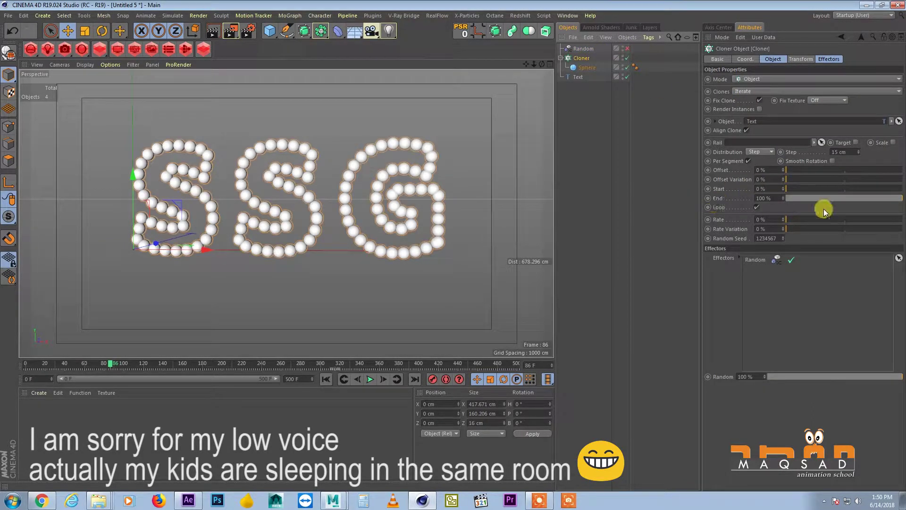
drag(894, 200, 824, 198)
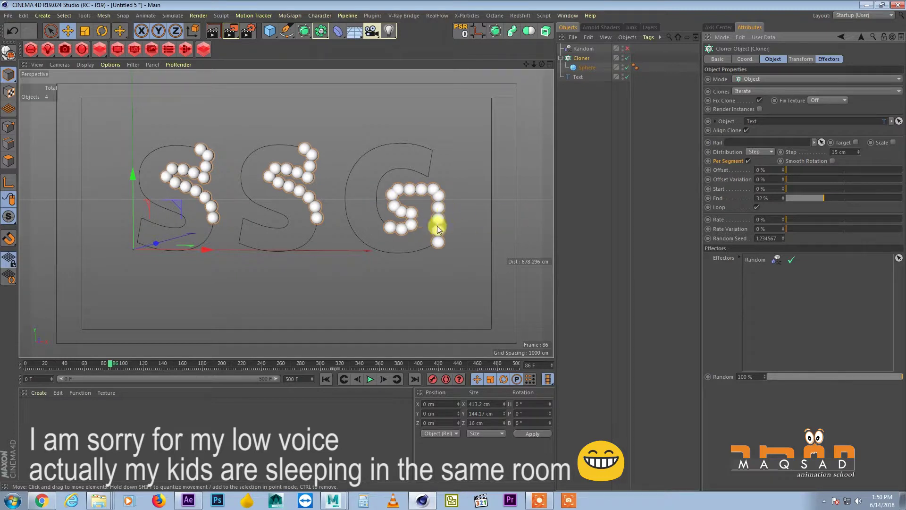
Turn off Per Segment and keyframe the Cloner's End at 0% on frame 0
click(748, 161)
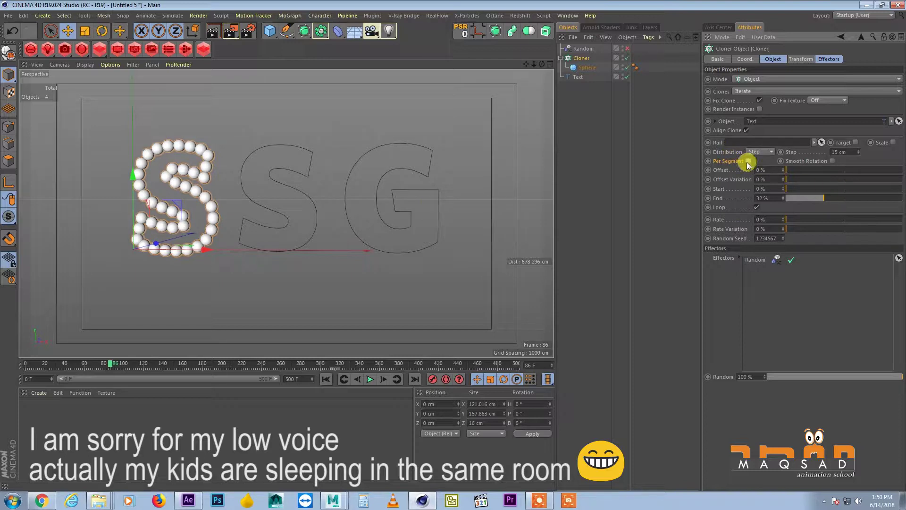
drag(811, 193, 771, 202)
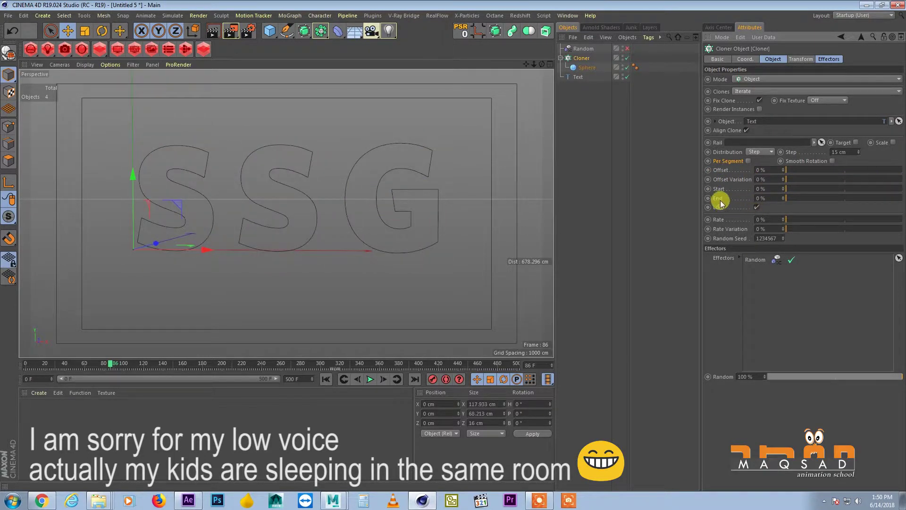
click(325, 379)
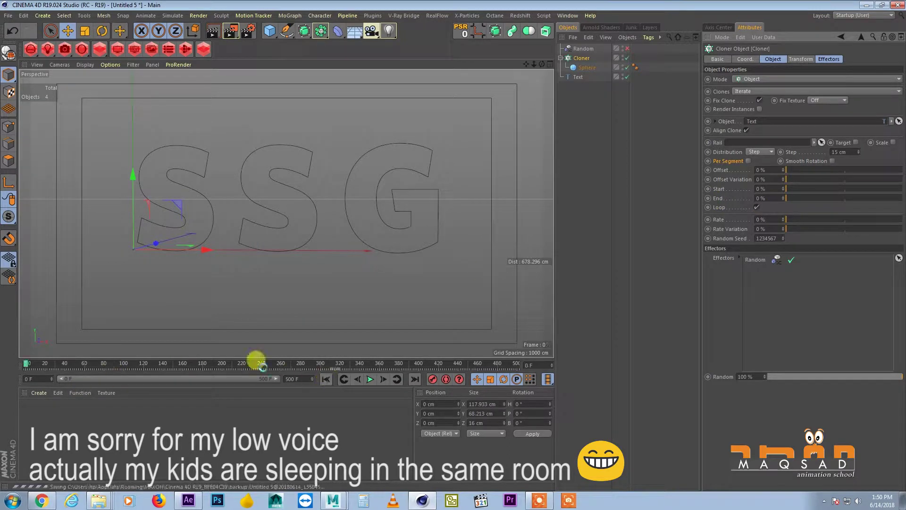
click(707, 198)
Keyframe the Cloner's End at 100% on frame 90
drag(29, 361, 153, 372)
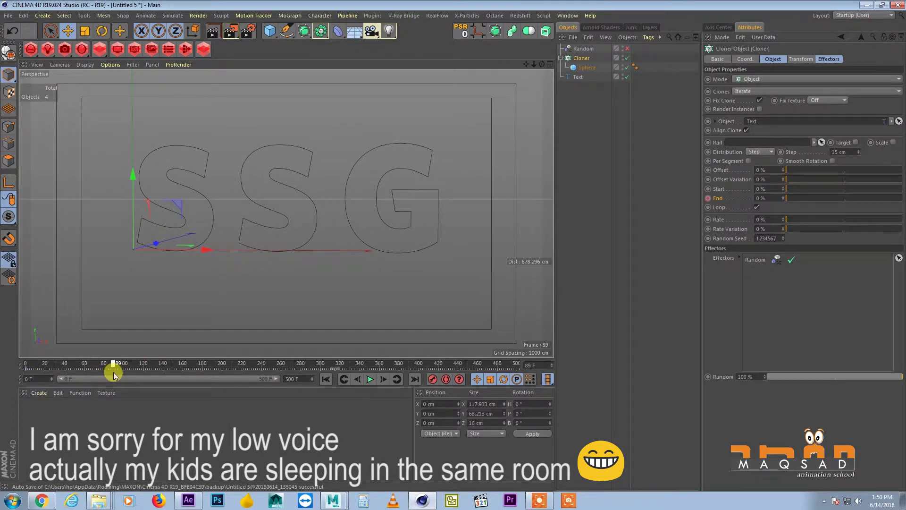
drag(114, 372, 118, 370)
drag(789, 199, 902, 198)
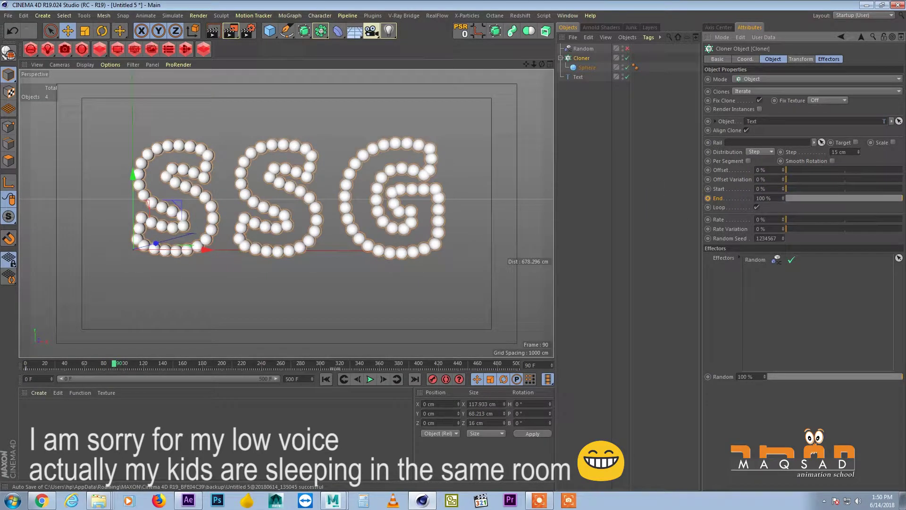
ctrl+click(708, 198)
Play back the sphere growth animation from the start and rewind
click(326, 378)
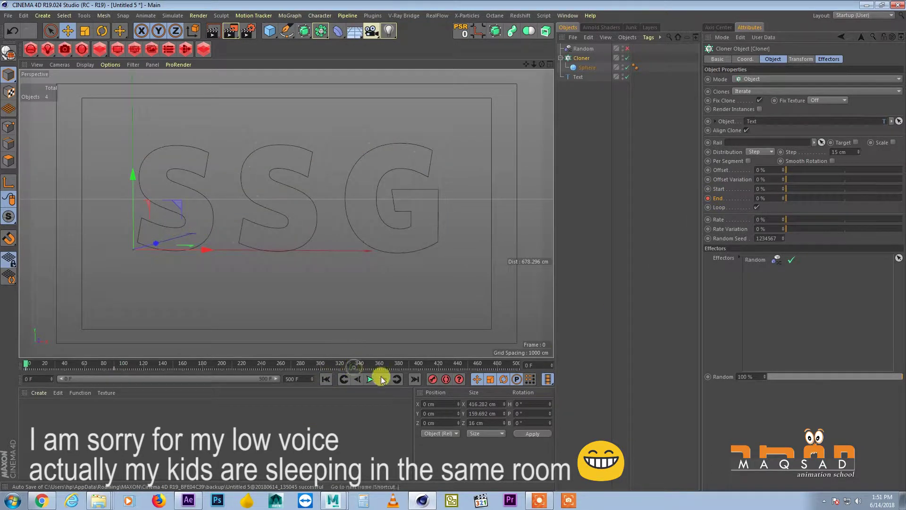
click(370, 379)
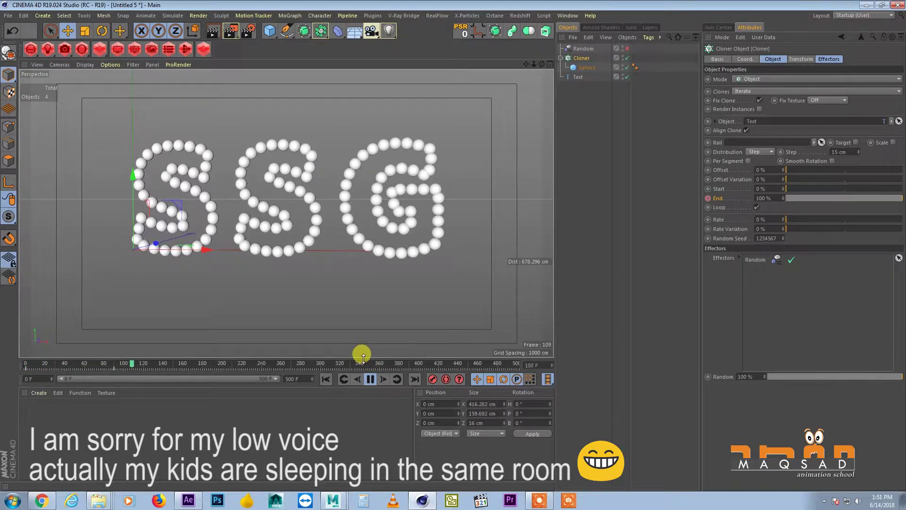
click(326, 379)
click(370, 379)
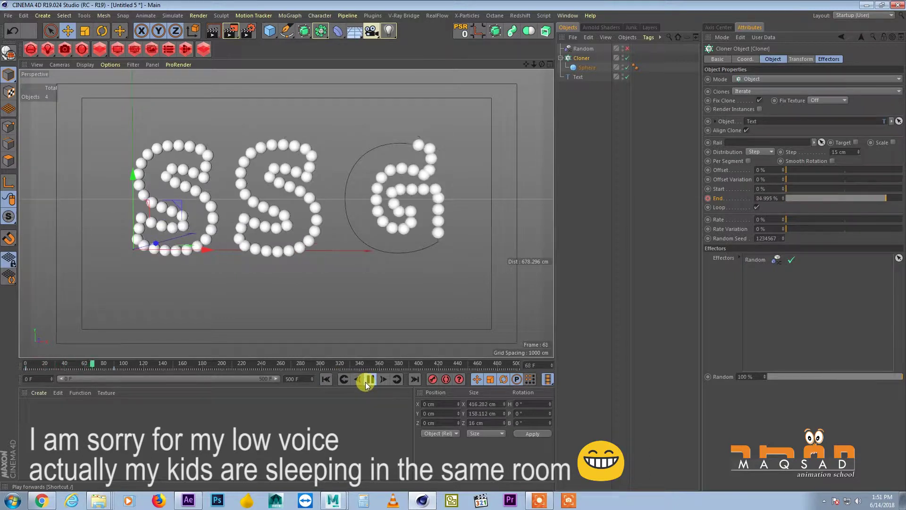
click(329, 379)
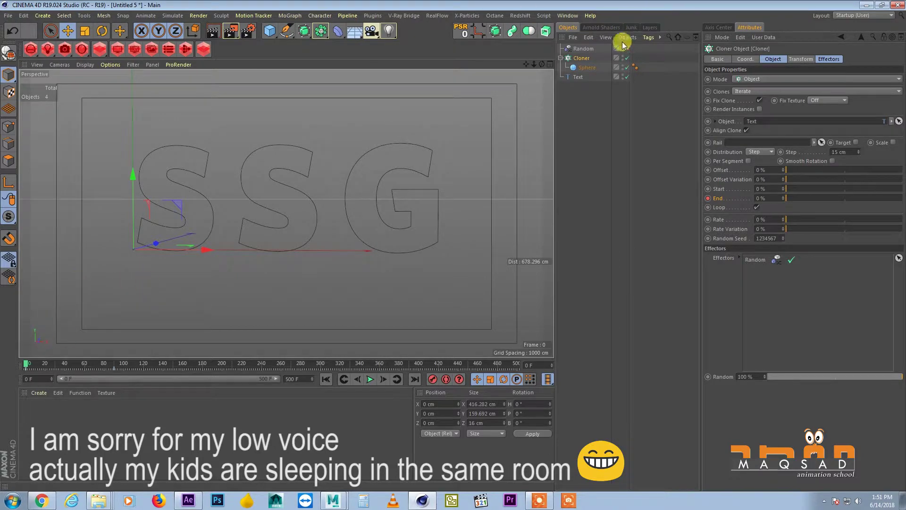
Add a Simulation Tags > Rigid Body dynamics tag to the Sphere
right_click(582, 68)
mouse_move(620, 83)
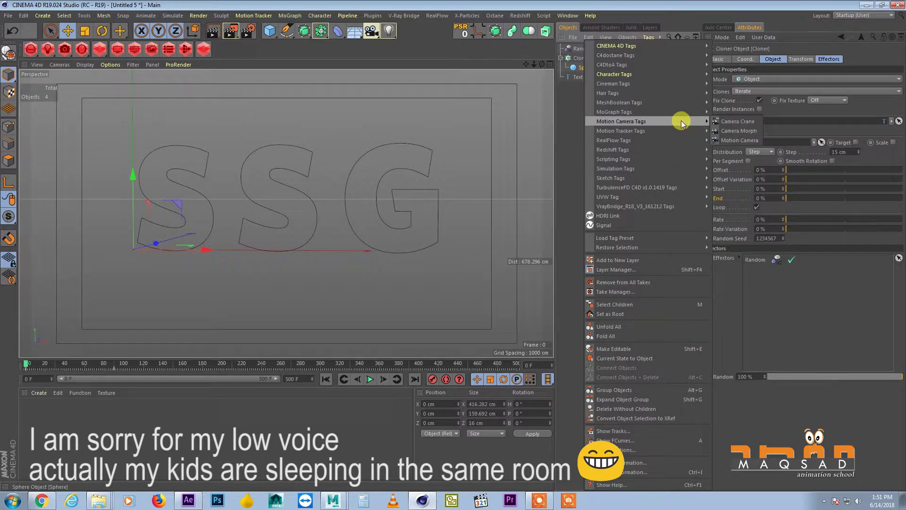
mouse_move(670, 163)
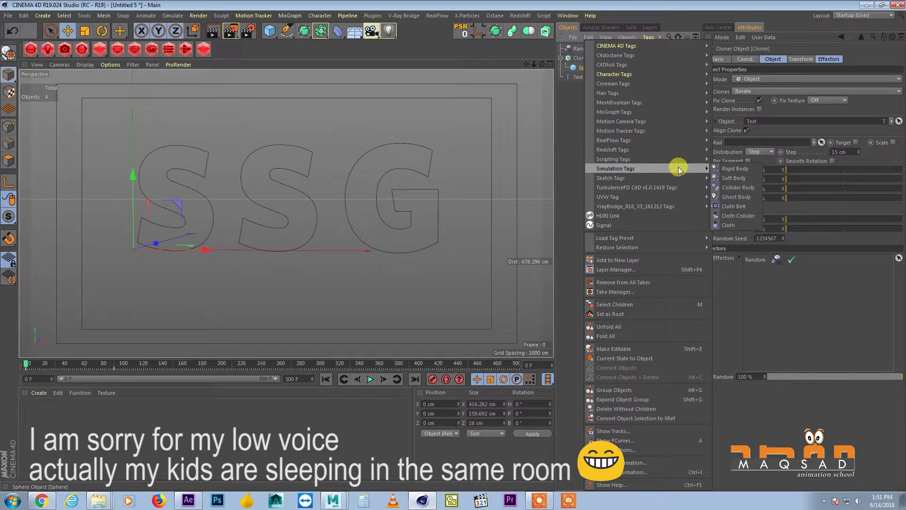
click(724, 169)
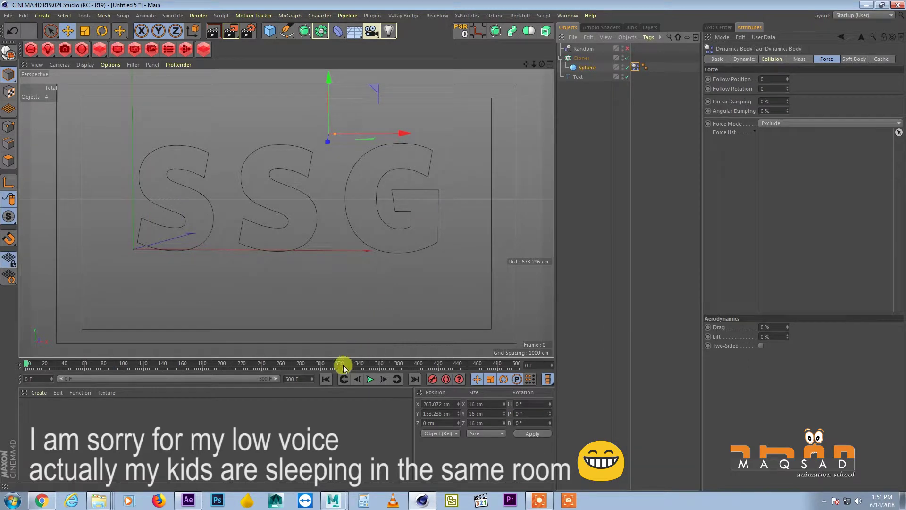
Rewind and set the Dynamics Body tag's Force Follow Position to 3
click(371, 380)
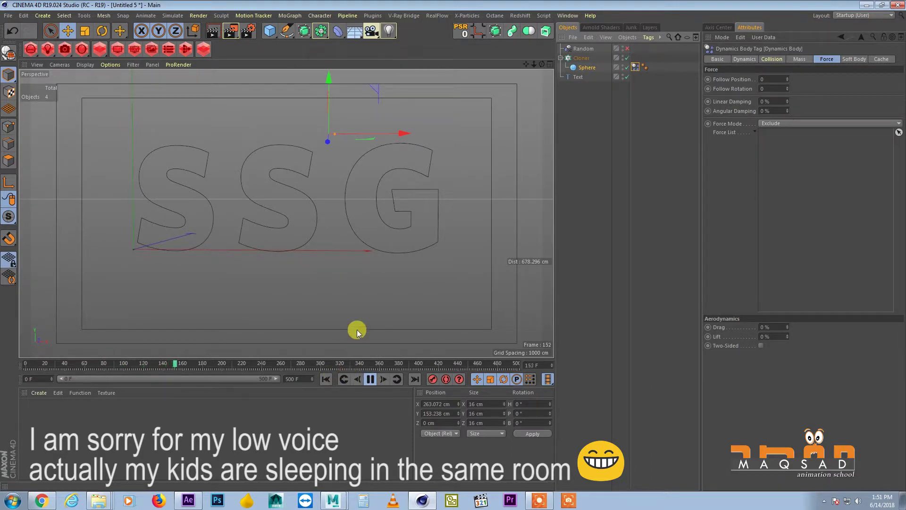
click(325, 378)
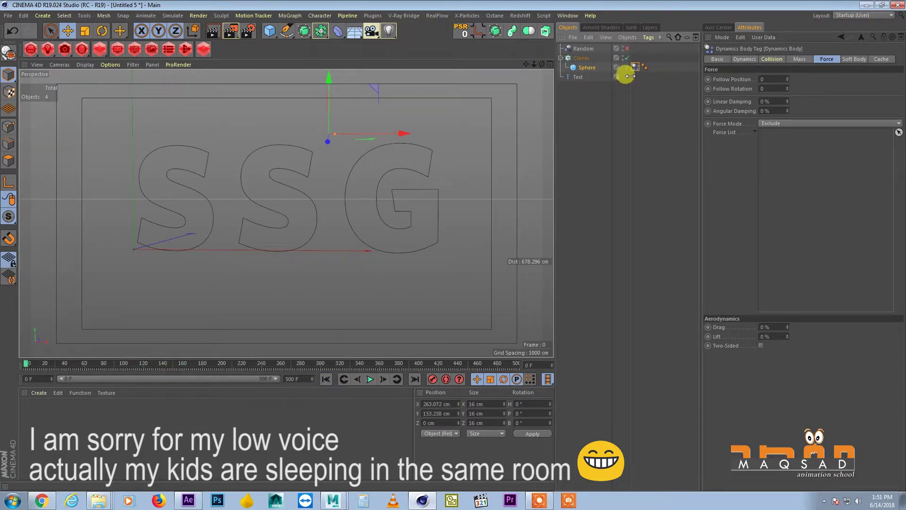
click(598, 93)
click(635, 66)
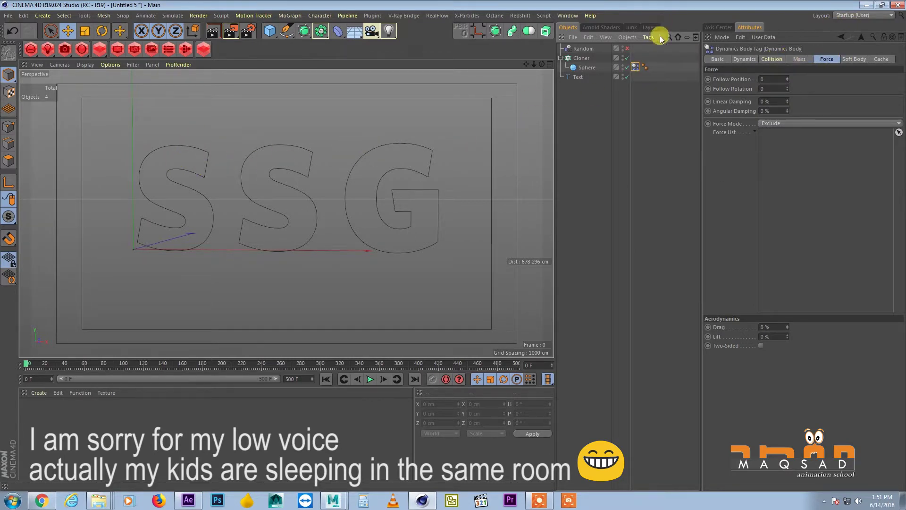
click(840, 62)
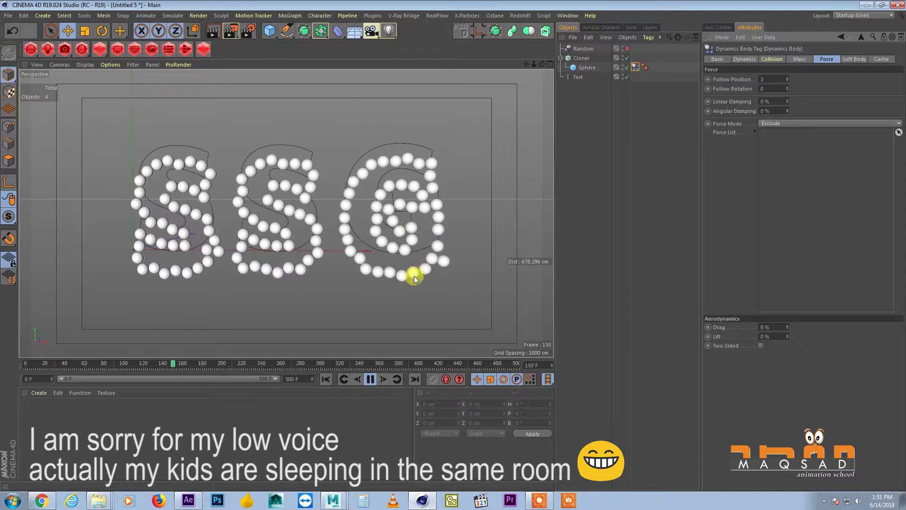
key(F8)
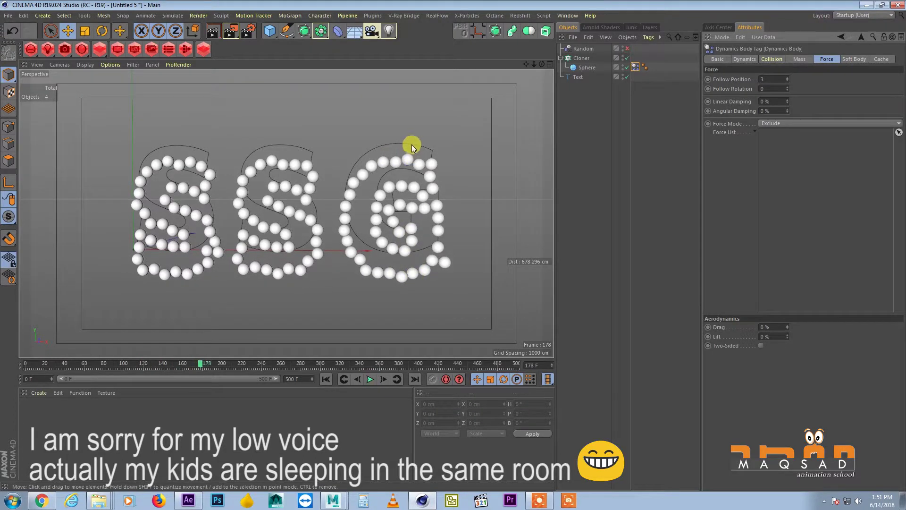
Set the Dynamics Body tag's collision Friction to 200%
click(325, 378)
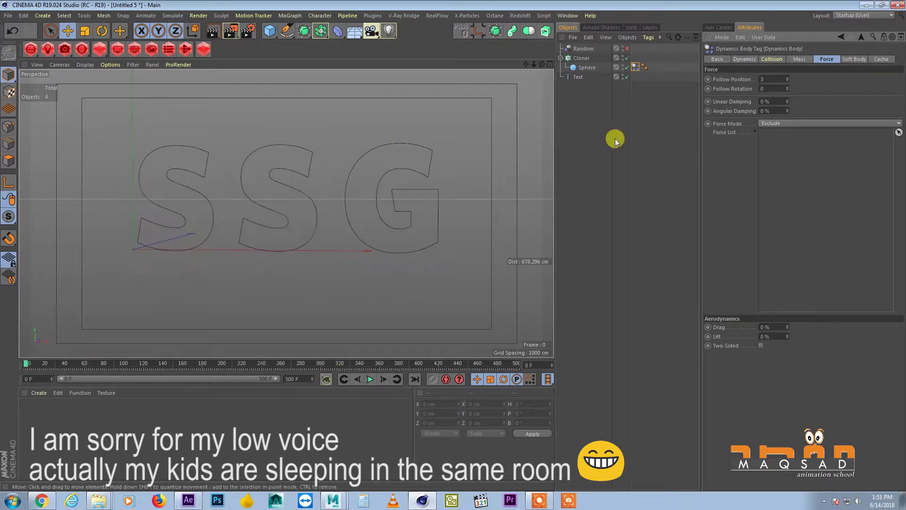
click(778, 66)
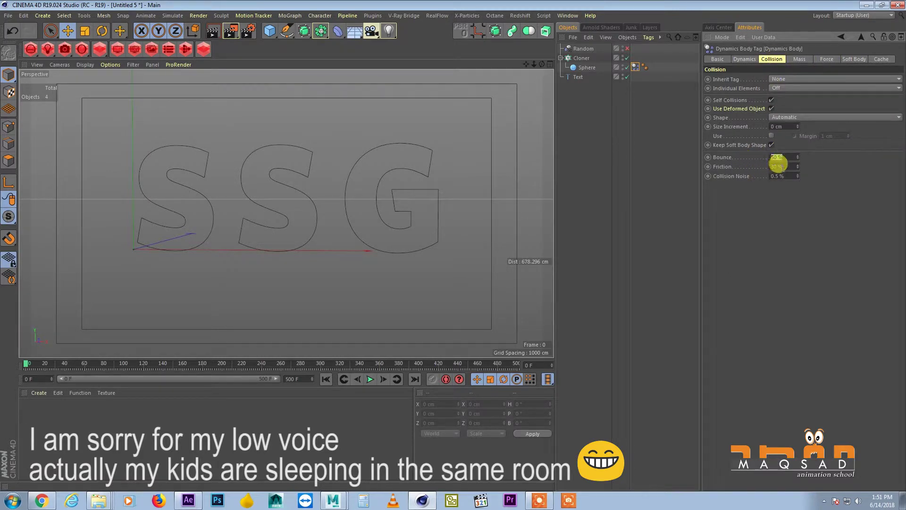
text(200)
Replay the simulation from frame 0 and stop around frame 113
click(370, 379)
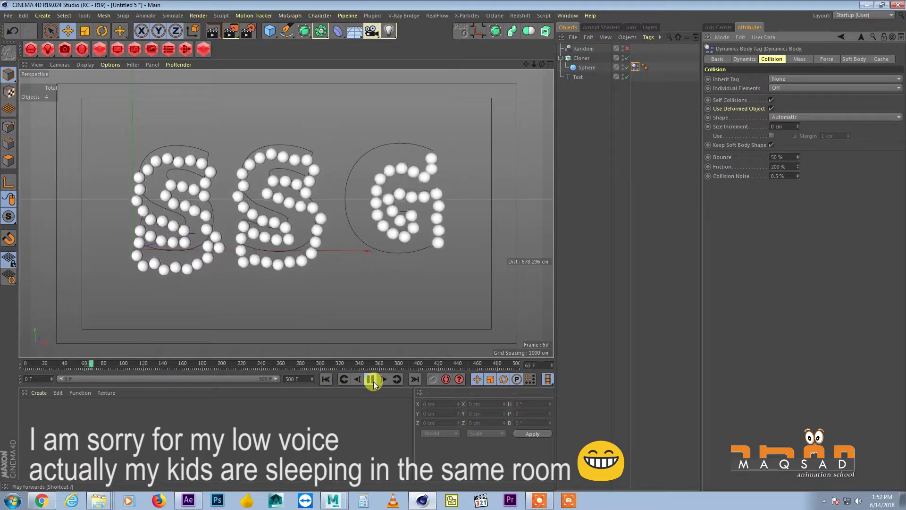
click(366, 381)
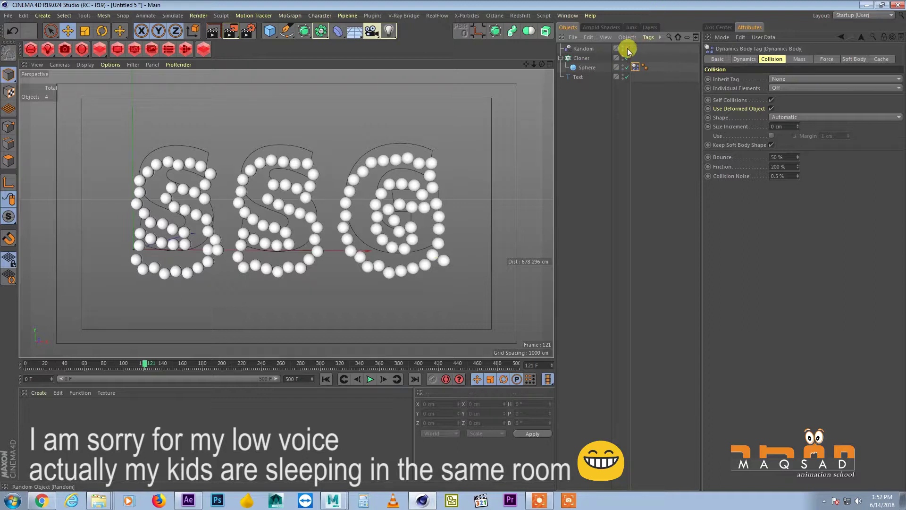
click(326, 378)
click(370, 379)
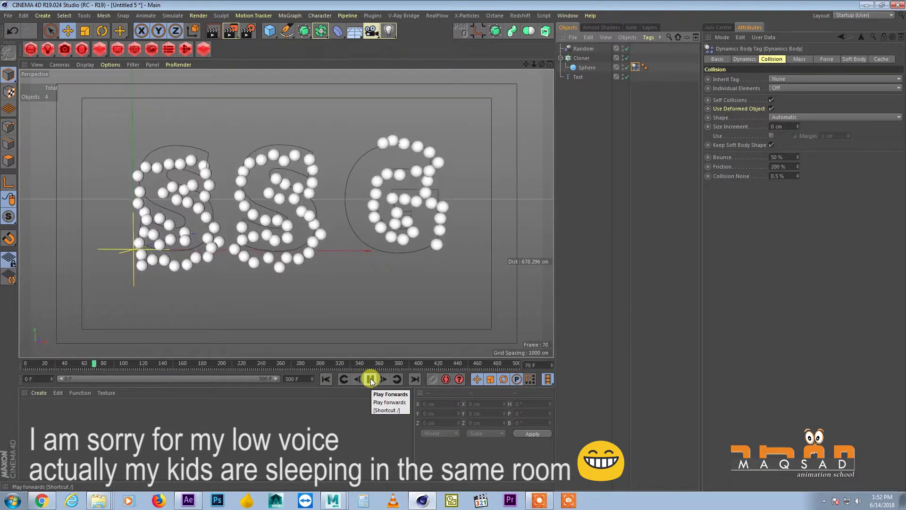
key(F8)
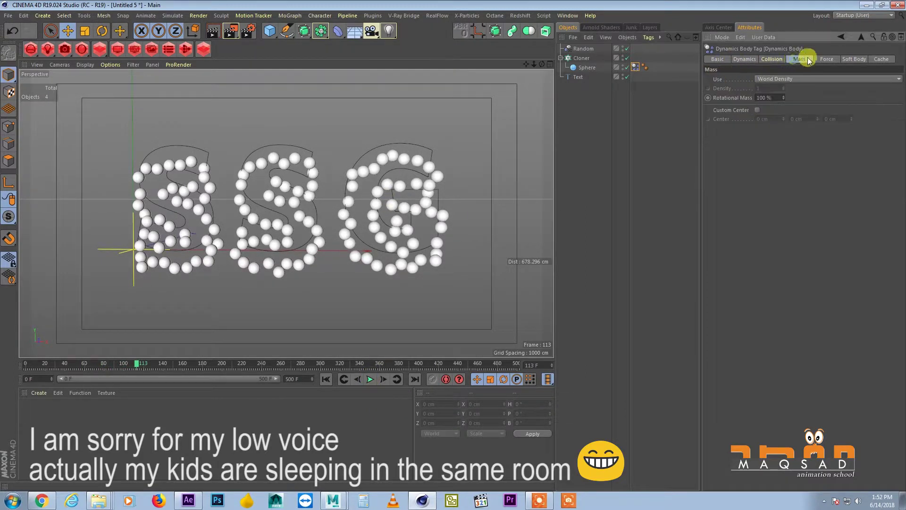
Set the Cloner's Clones mode to Random
click(829, 62)
click(581, 58)
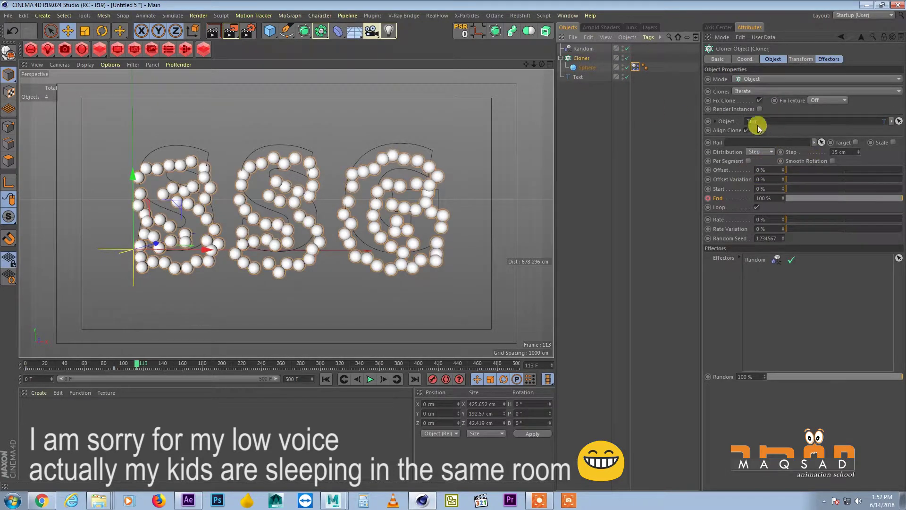
click(748, 91)
click(749, 110)
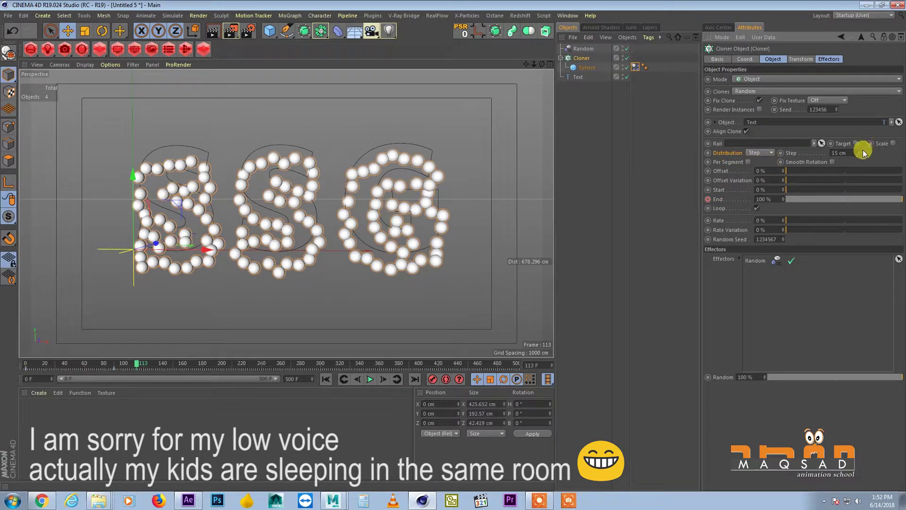
Lower the Cloner Step from 15 cm to 13 cm and replay the simulation from frame 0
drag(859, 154, 859, 156)
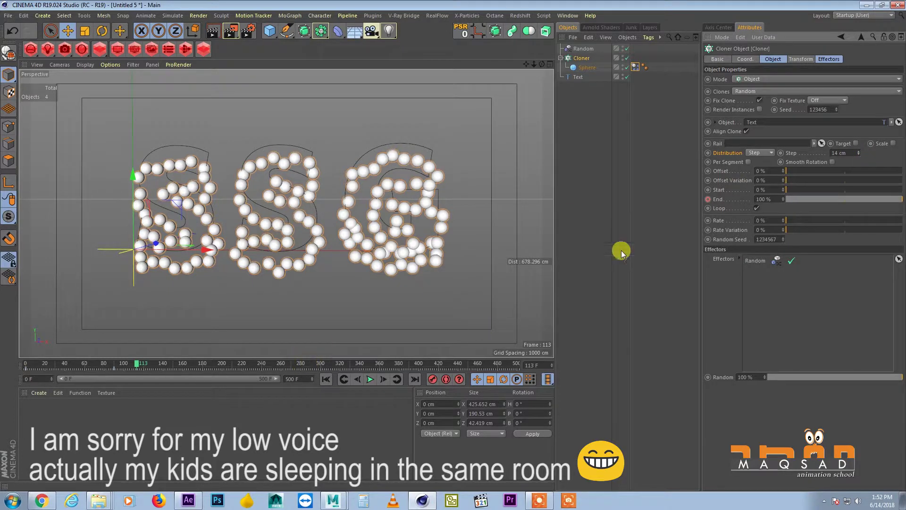
click(859, 154)
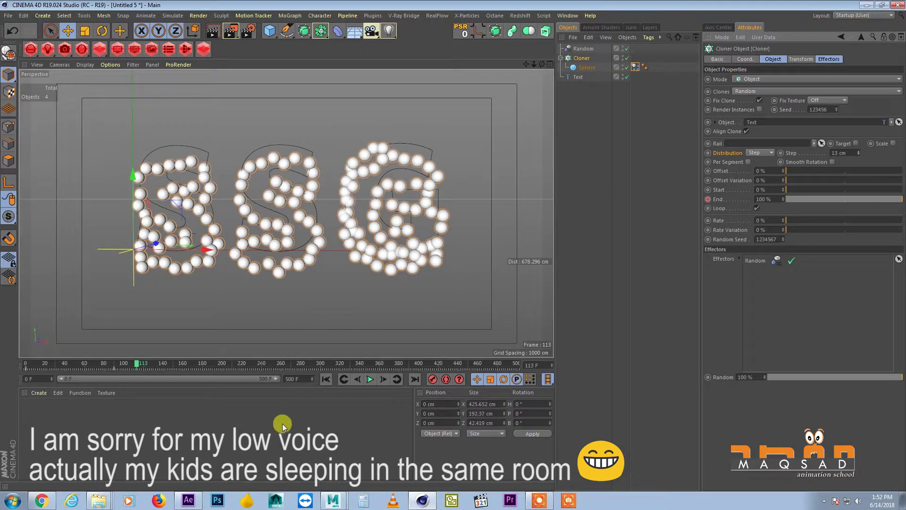
click(326, 380)
click(370, 379)
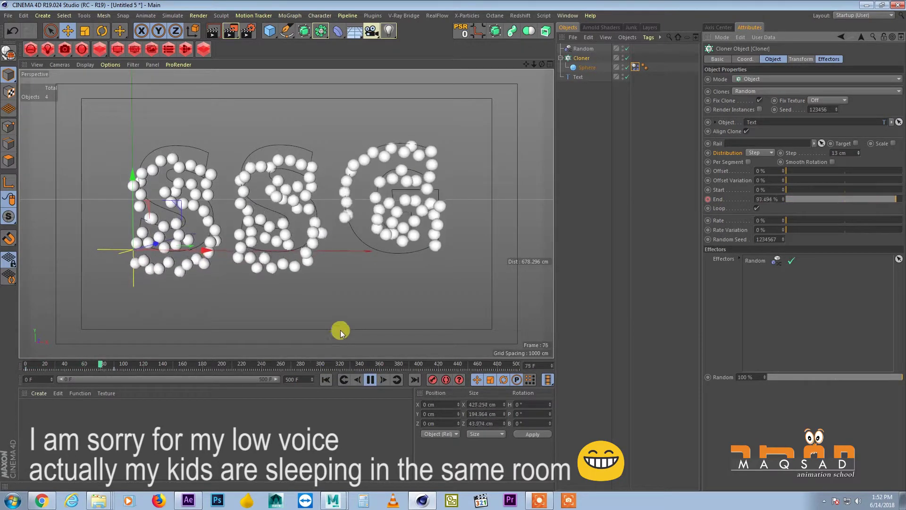
Raise the Dynamics Body Follow Position to 5, replay to frame 118, and inspect the timeline key
click(635, 66)
click(773, 79)
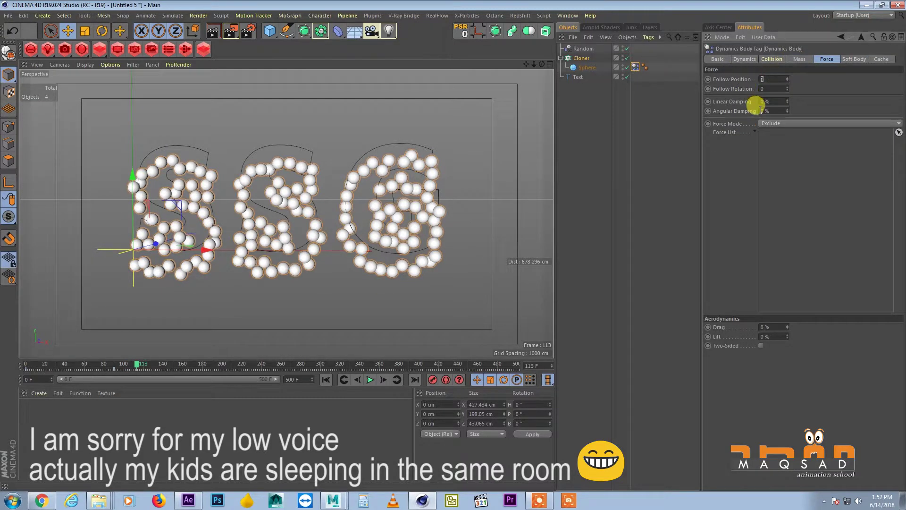
click(325, 381)
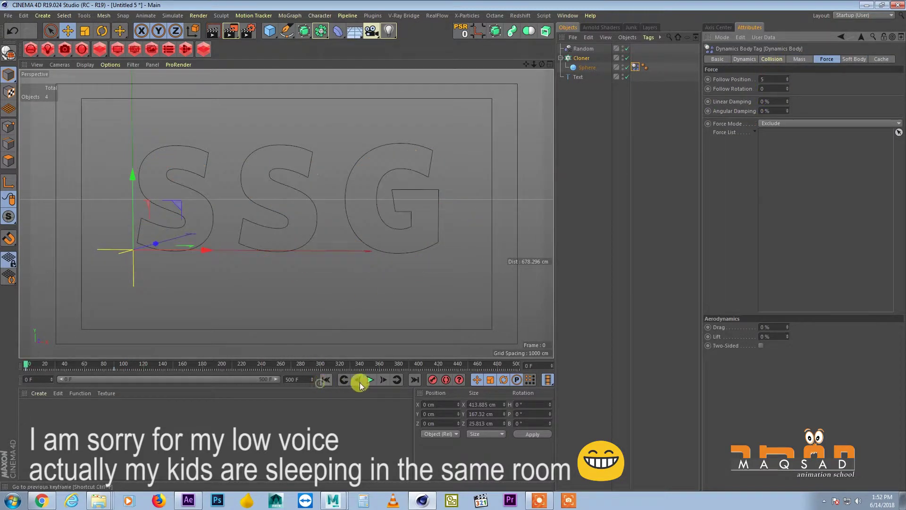
click(370, 379)
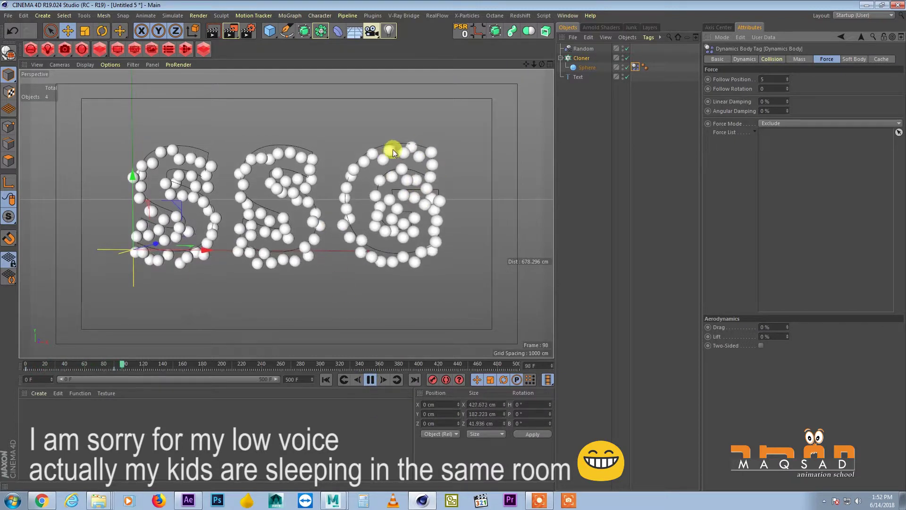
key(F8)
click(634, 66)
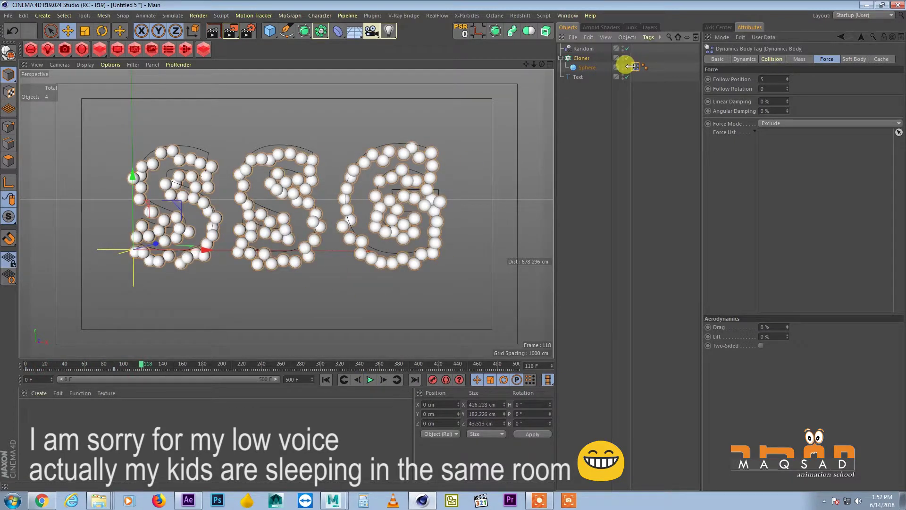
click(113, 371)
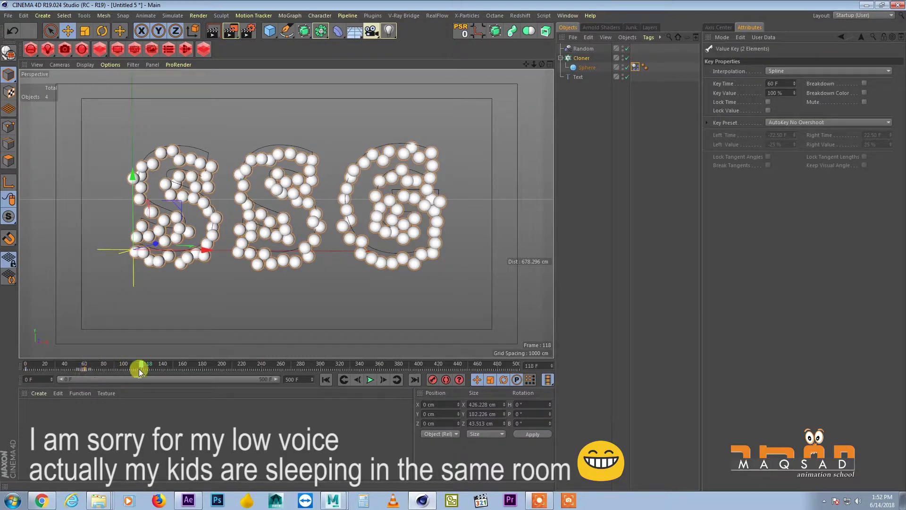
Shorten the animation range to end at frame 200 and replay from the start
drag(272, 377, 172, 386)
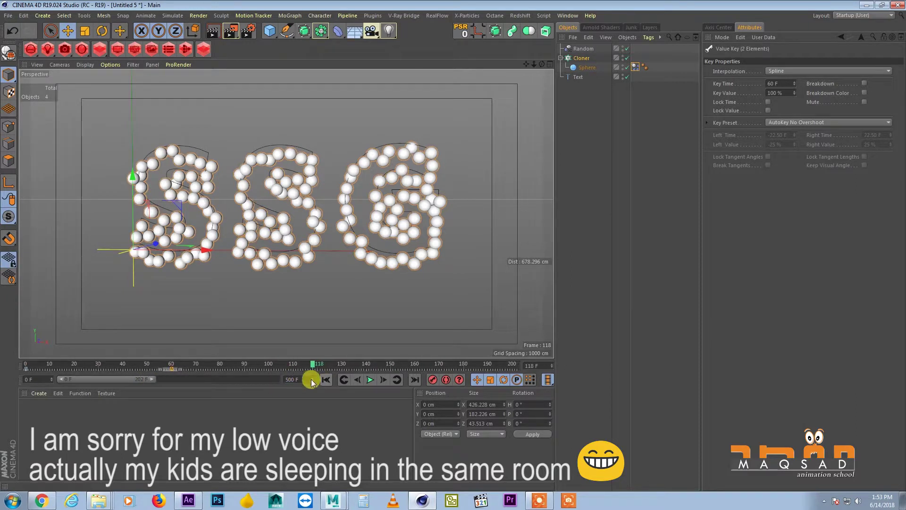
text(00)
key(Return)
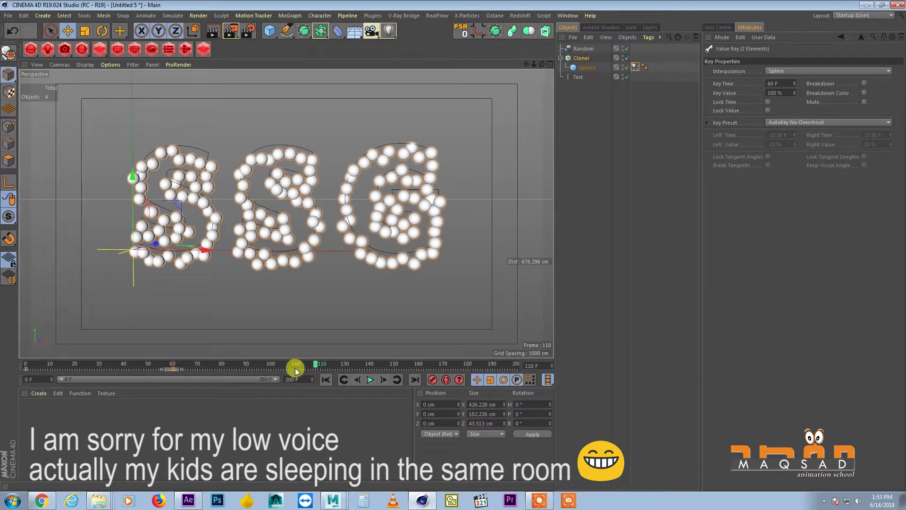
click(328, 380)
click(366, 379)
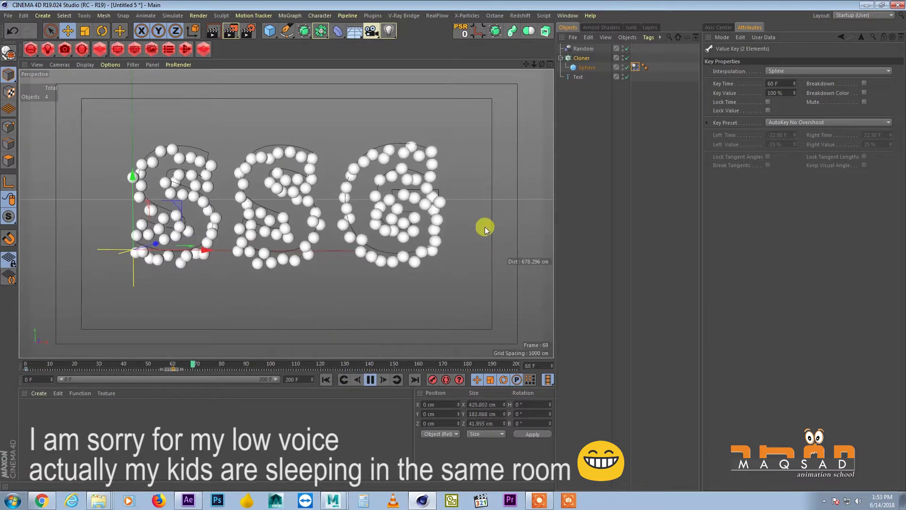
Replay the sphere simulation again, stopping around frame 67
key(F8)
scroll(402, 211, down, 2)
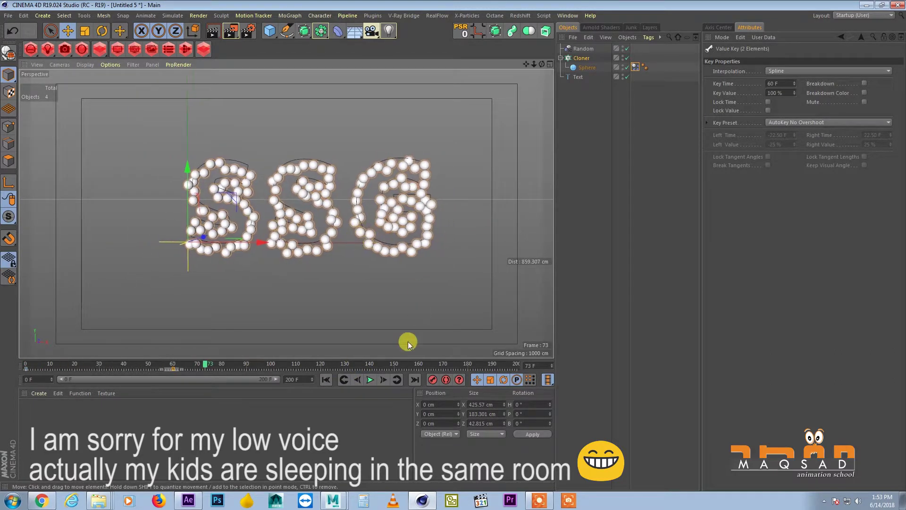
click(326, 379)
click(381, 380)
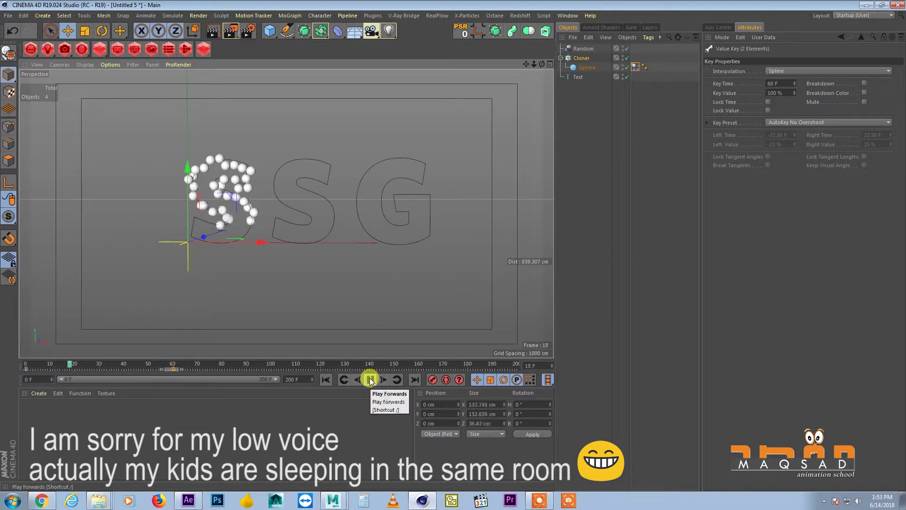
click(370, 379)
click(635, 67)
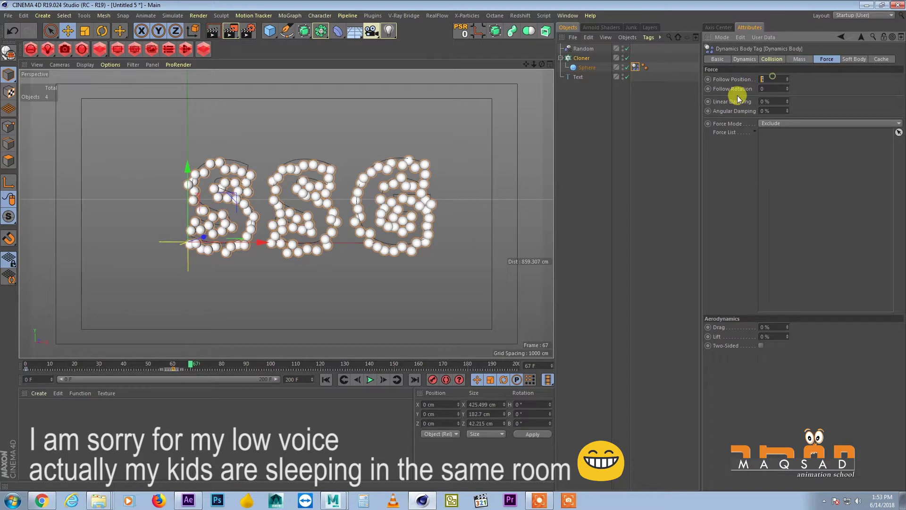
Set Follow Position to 10 and replay the simulation, pausing at frame 105
text(10)
key(Return)
click(326, 379)
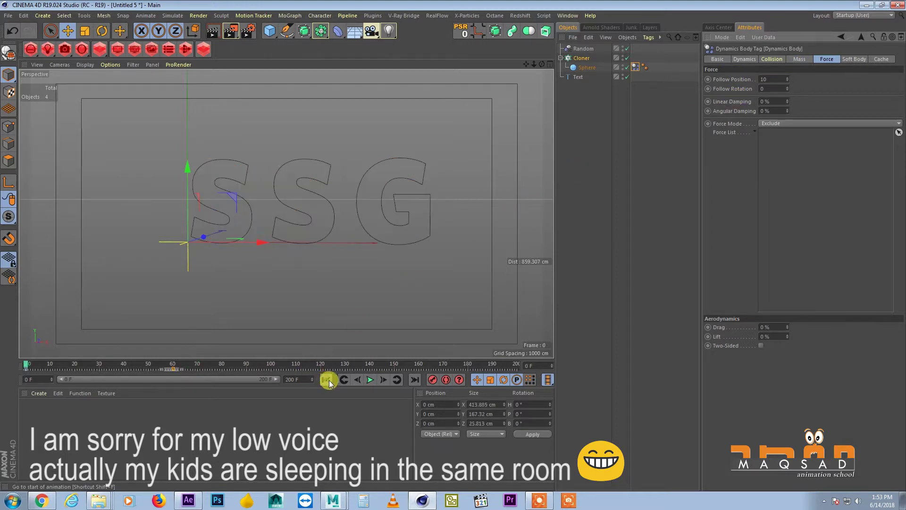
click(370, 379)
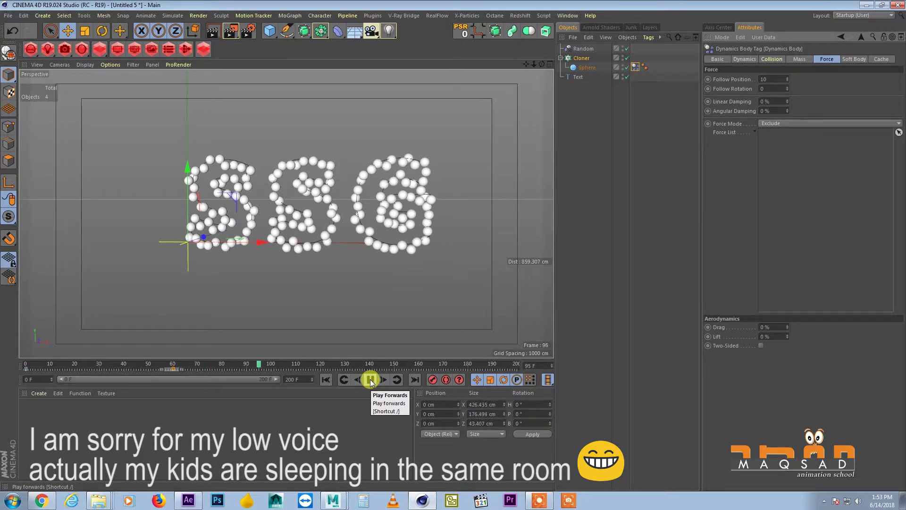
click(370, 379)
Scale the Sphere down to a smaller size
click(586, 67)
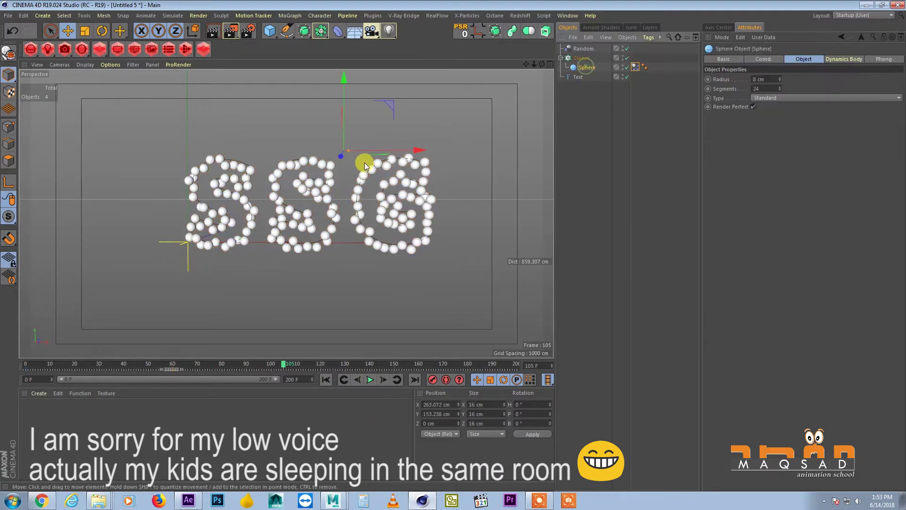
key(t)
drag(365, 160, 305, 219)
click(635, 67)
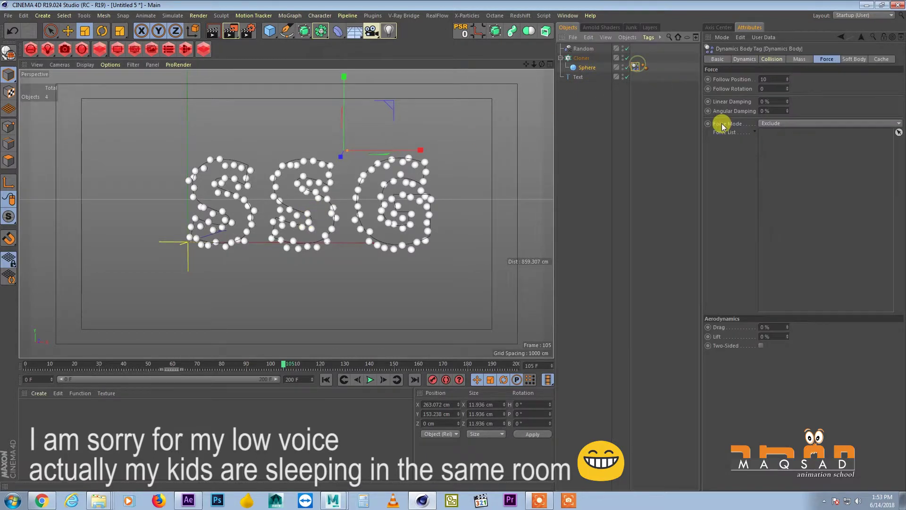
Lower the Cloner Step to 11 cm, replay, and check the Sphere's 5.558 cm radius
click(582, 58)
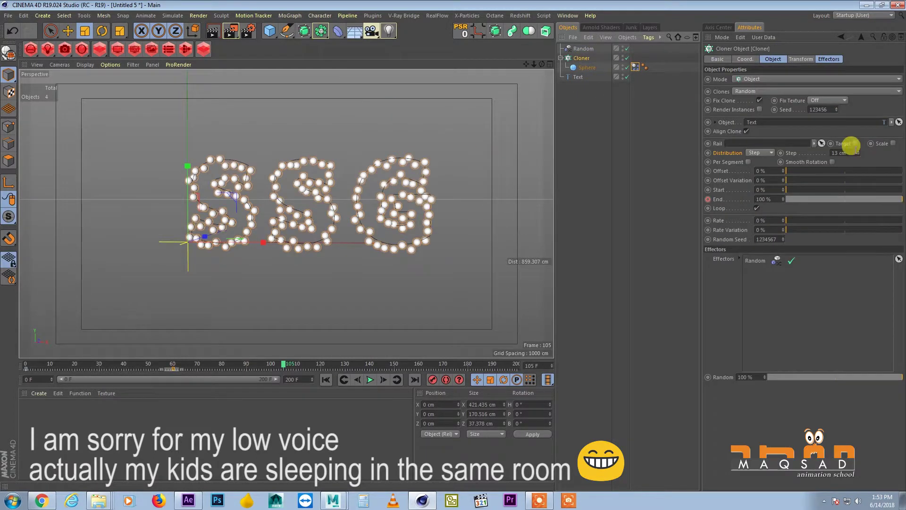
click(857, 154)
click(858, 155)
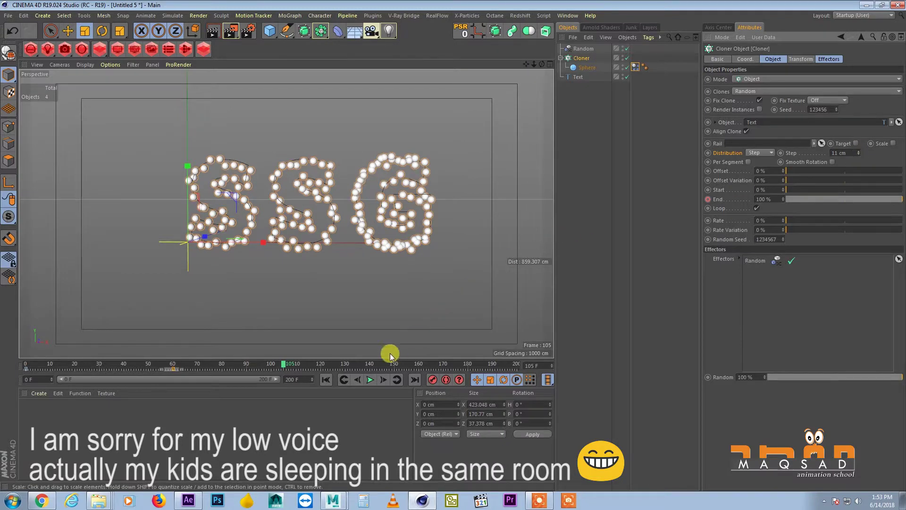
click(326, 379)
click(370, 380)
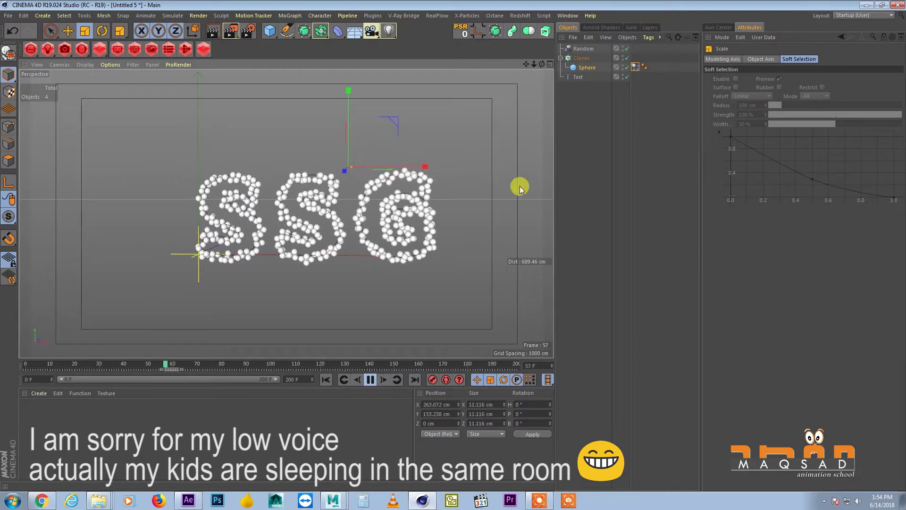
click(370, 379)
click(587, 68)
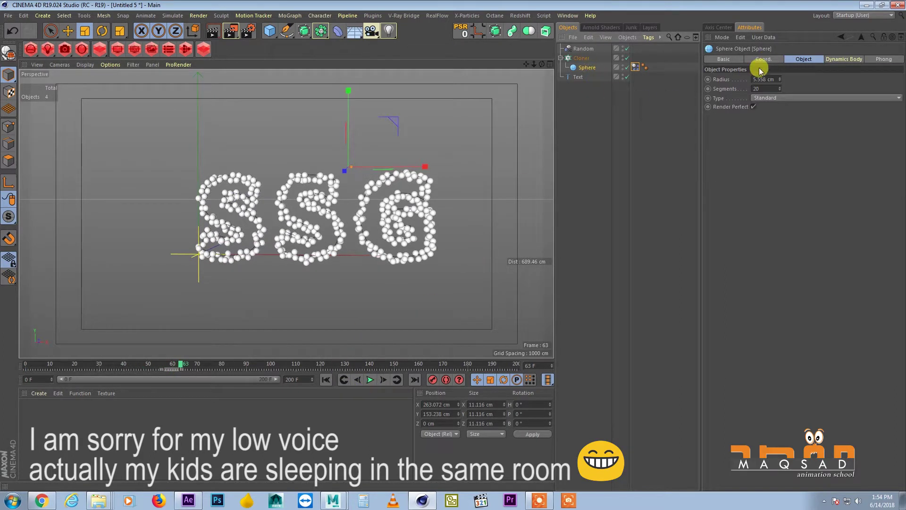
Replay the growth on the PAK text until all three letters fill, then recenter the view
click(578, 77)
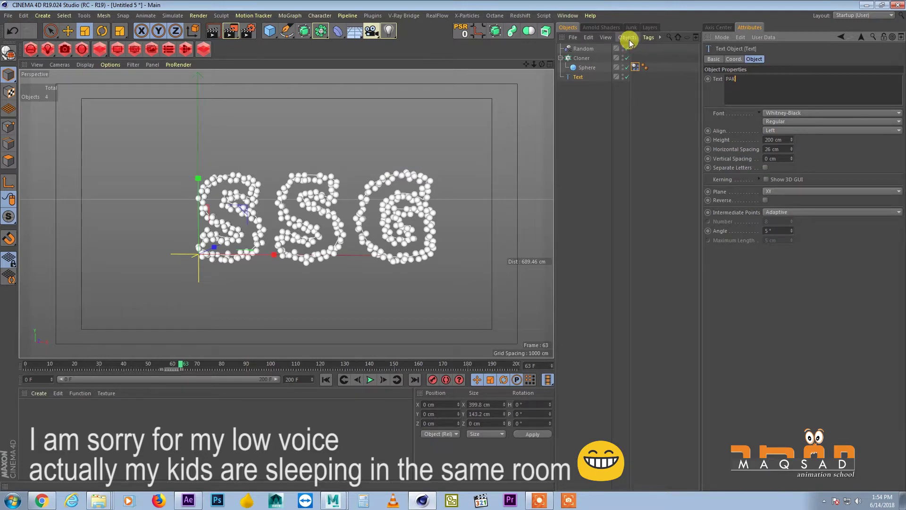
click(325, 379)
click(370, 379)
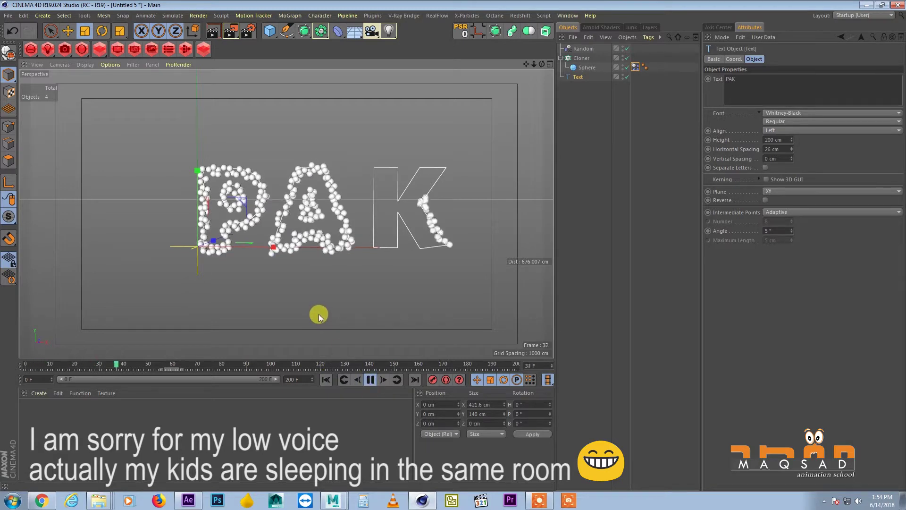
alt+middle_drag(313, 301, 265, 249)
alt+middle_drag(322, 256, 313, 253)
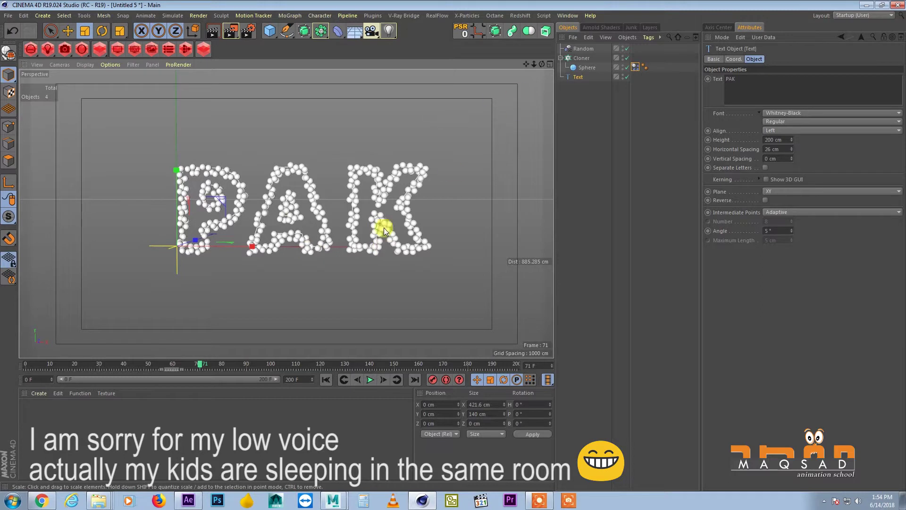
Create a new material with only the Luminance channel enabled, turning off Color and Reflectance
click(39, 393)
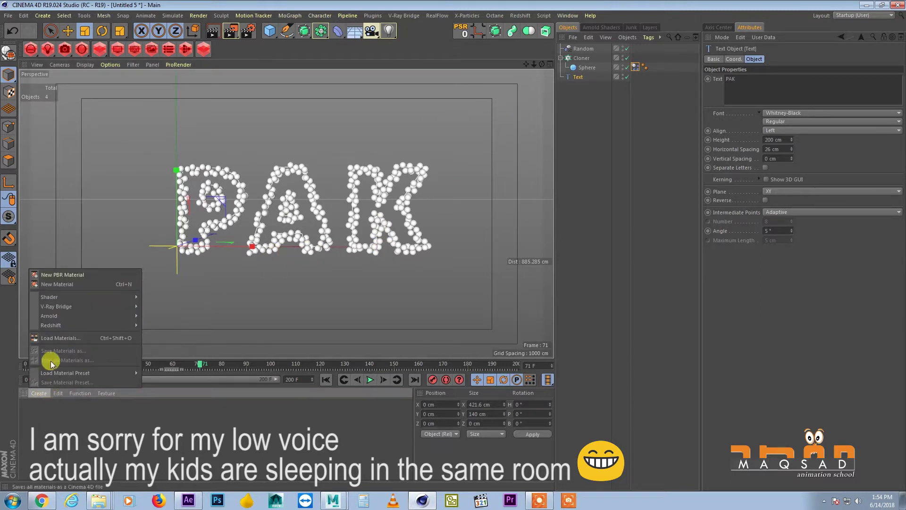
click(79, 282)
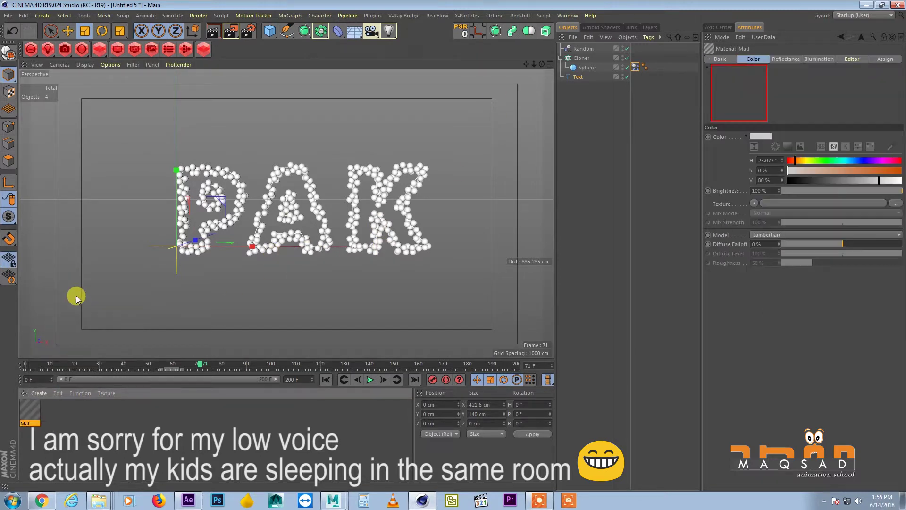
double_click(29, 408)
drag(323, 67, 690, 90)
click(555, 187)
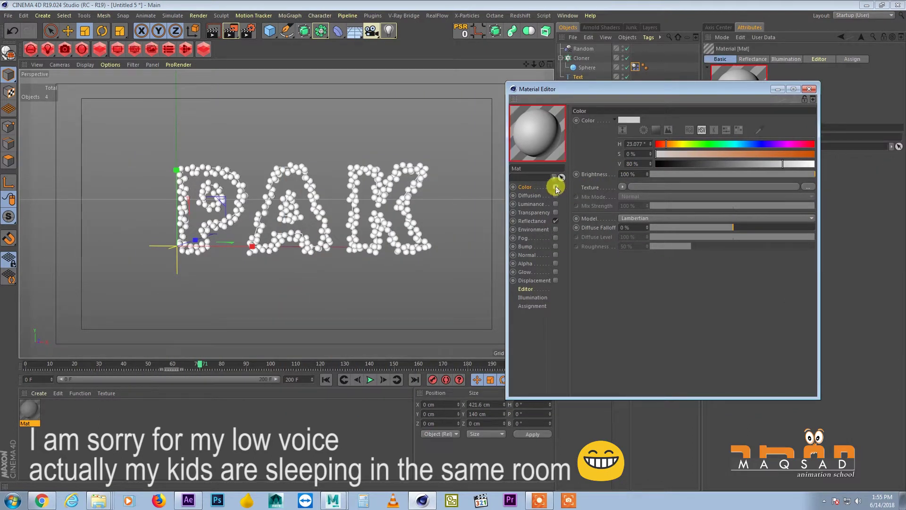
click(555, 204)
click(555, 221)
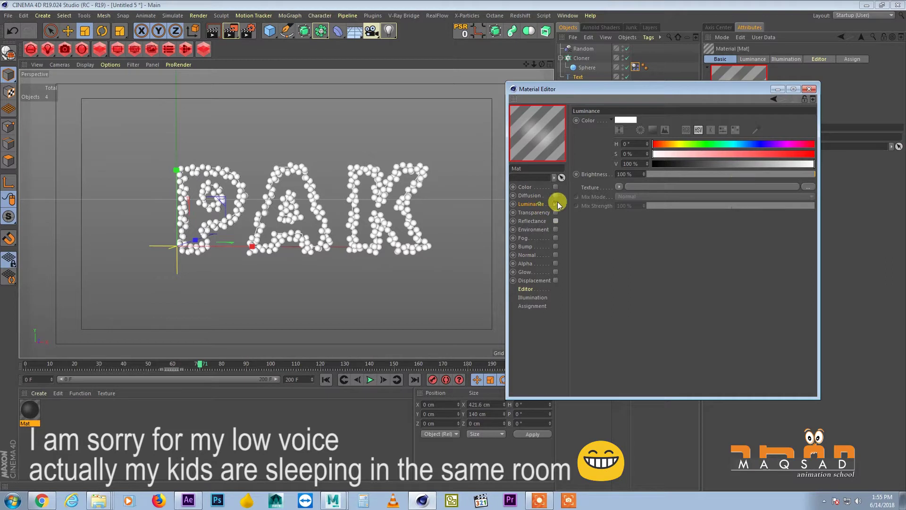
Use a Gradient with the Rastafari preset as the luminance texture and apply Mat to the Sphere
click(619, 187)
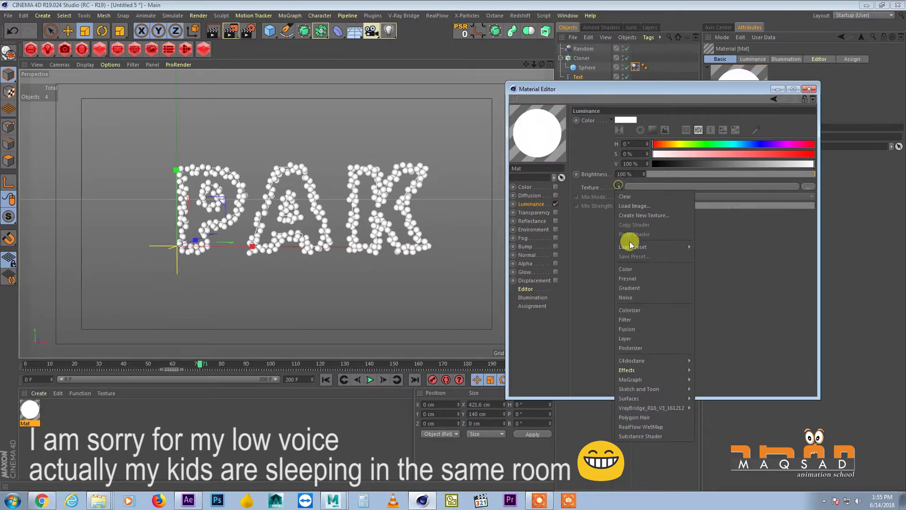
click(633, 288)
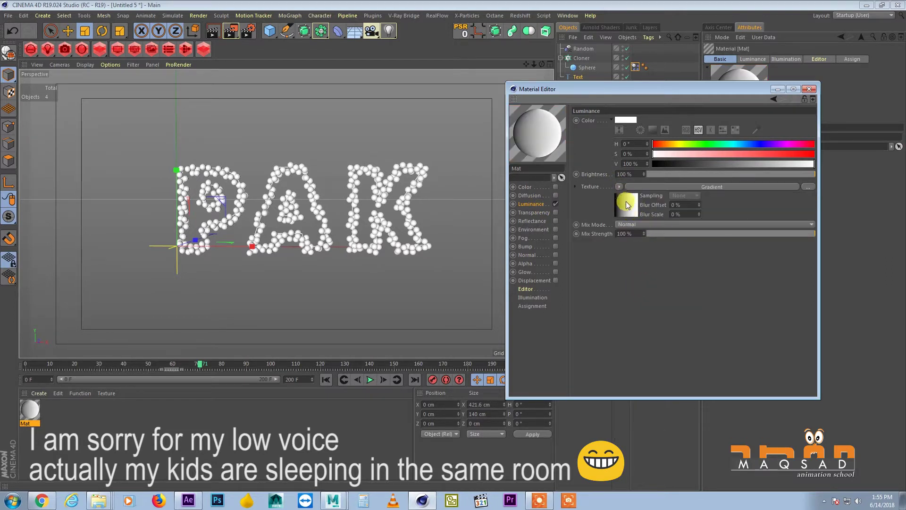
click(636, 198)
click(610, 189)
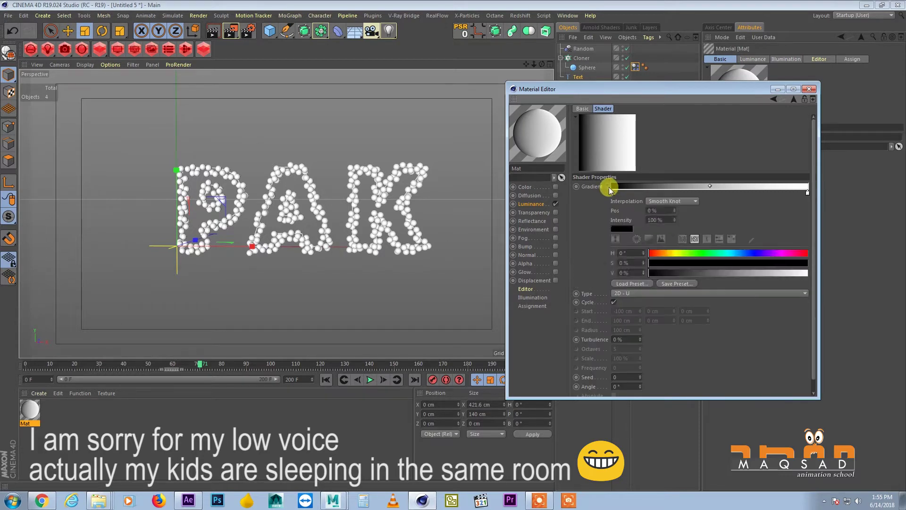
click(643, 284)
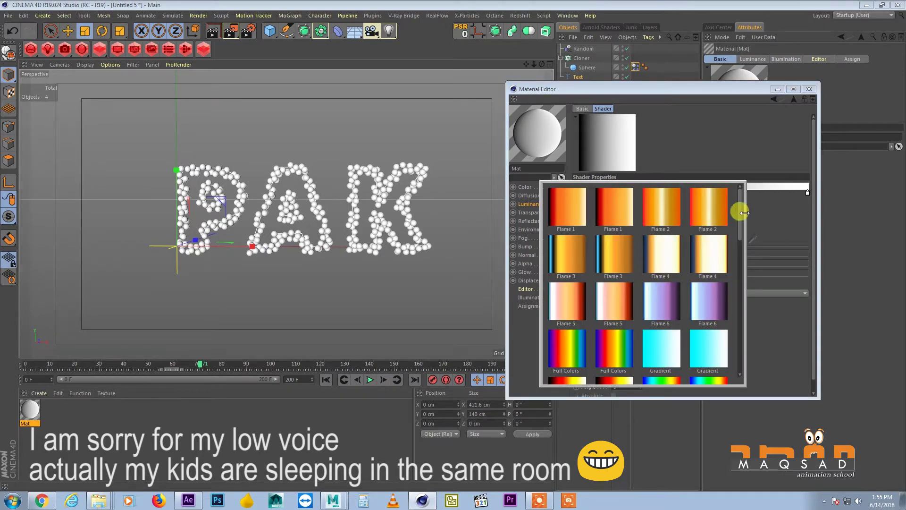
drag(743, 215, 724, 315)
click(647, 225)
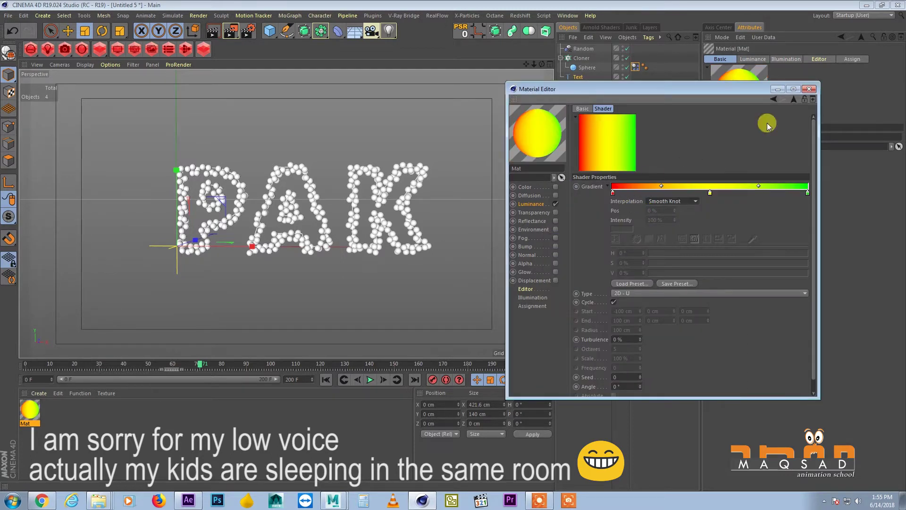
click(809, 89)
click(56, 379)
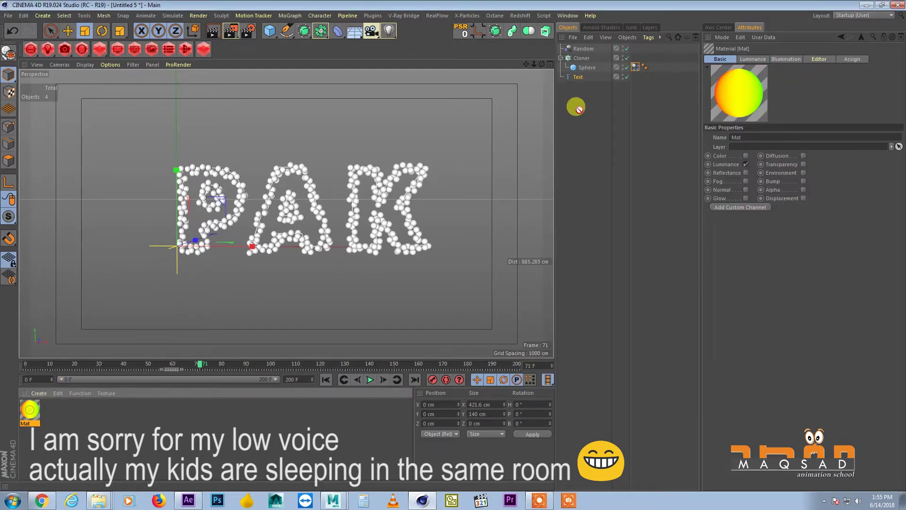
drag(603, 94, 581, 66)
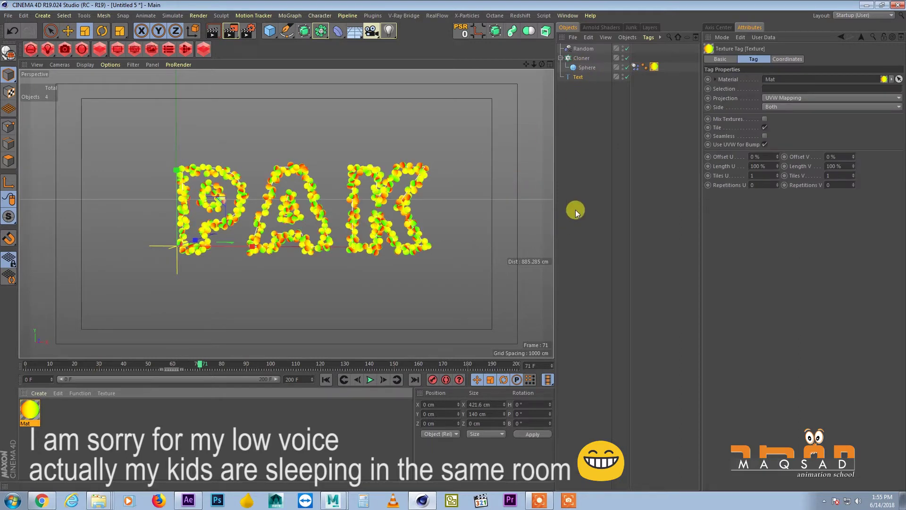
Change the material's gradient Type to 2D - Circular
double_click(30, 409)
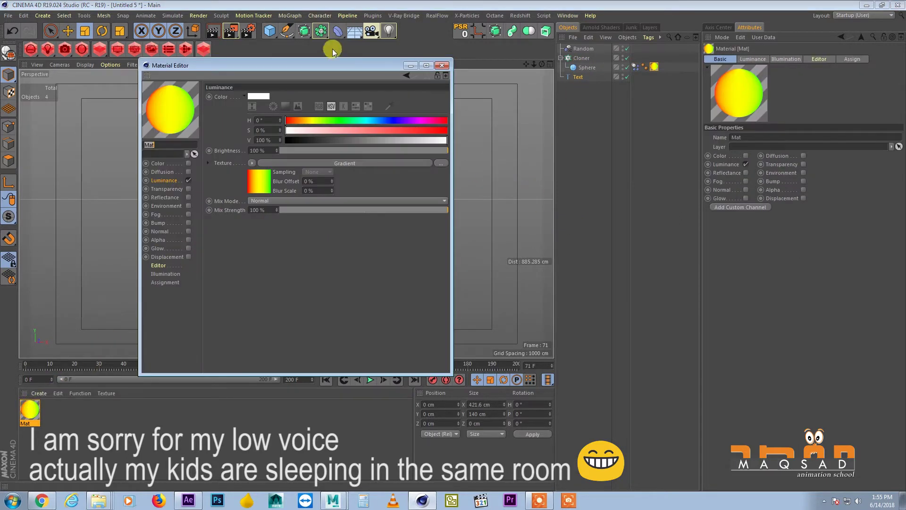
drag(332, 65, 652, 29)
click(618, 127)
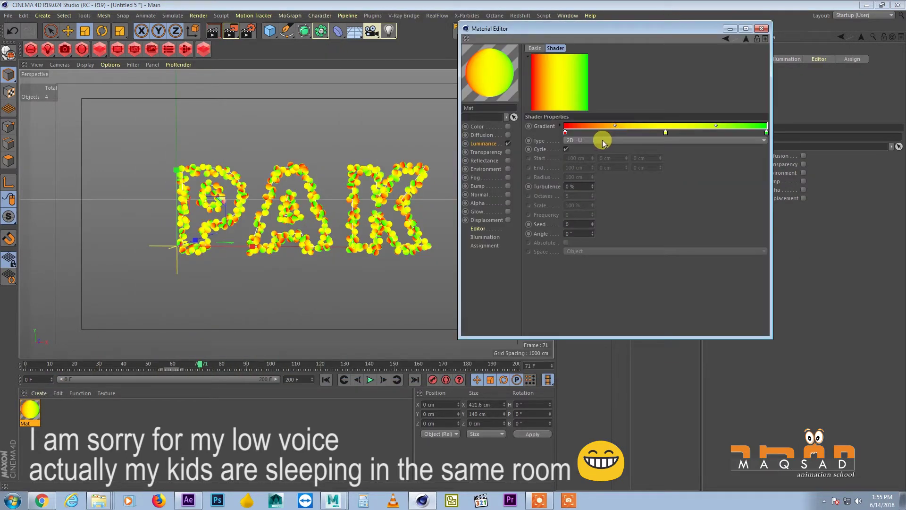
click(602, 142)
click(587, 187)
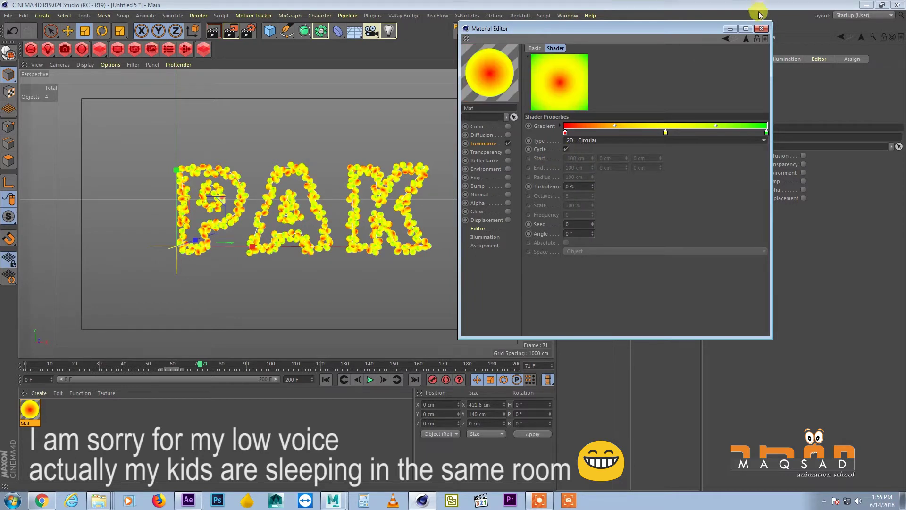
click(761, 28)
Replay the animation to view the new gradient shading on the spheres
click(326, 380)
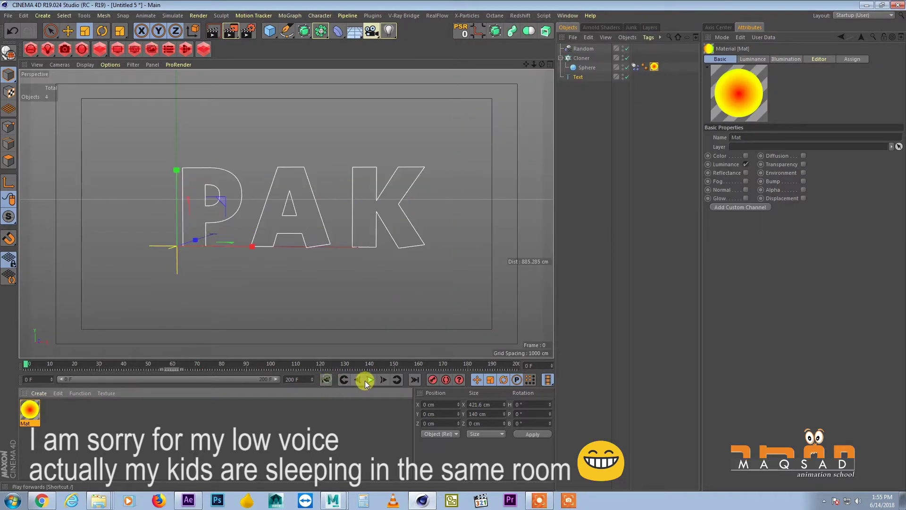
click(370, 379)
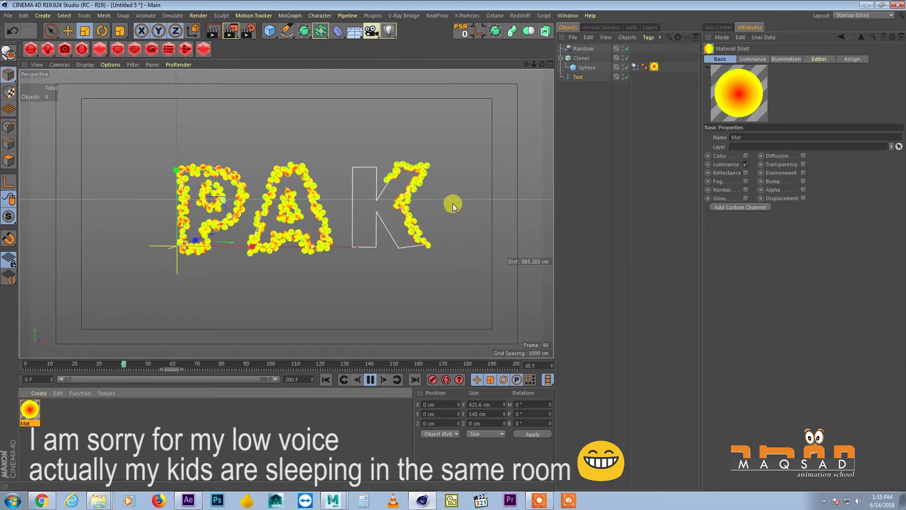
key(F8)
Duplicate the Sphere under the Cloner as Sphere.1 with an 8 cm radius, then return to frame 67
click(585, 68)
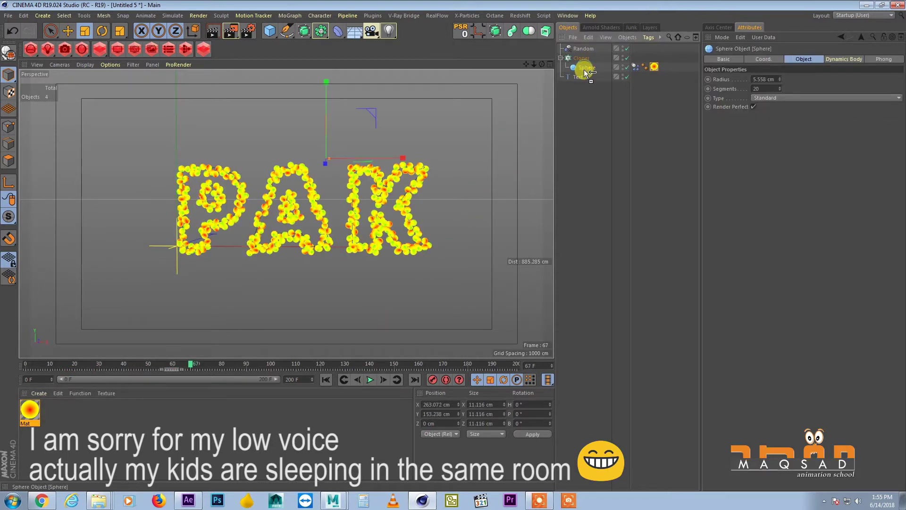
ctrl+drag(585, 71, 586, 76)
double_click(762, 79)
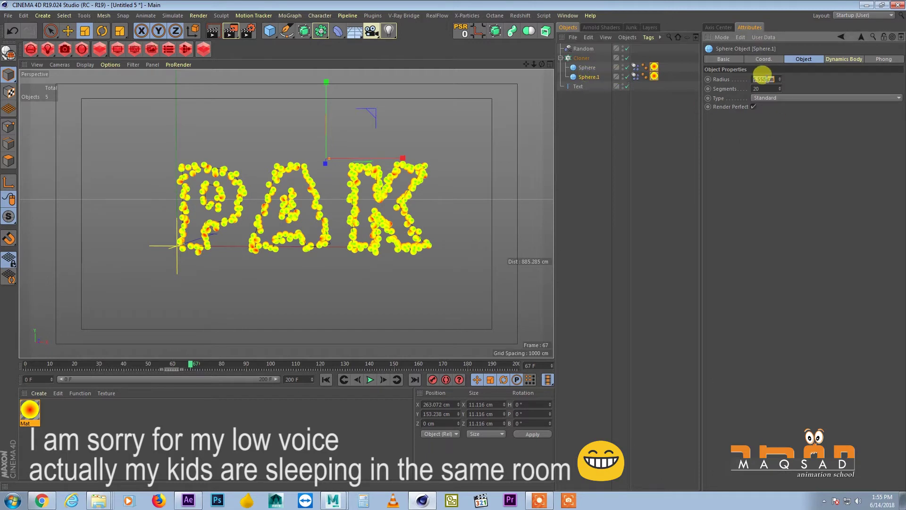
text(8)
key(Return)
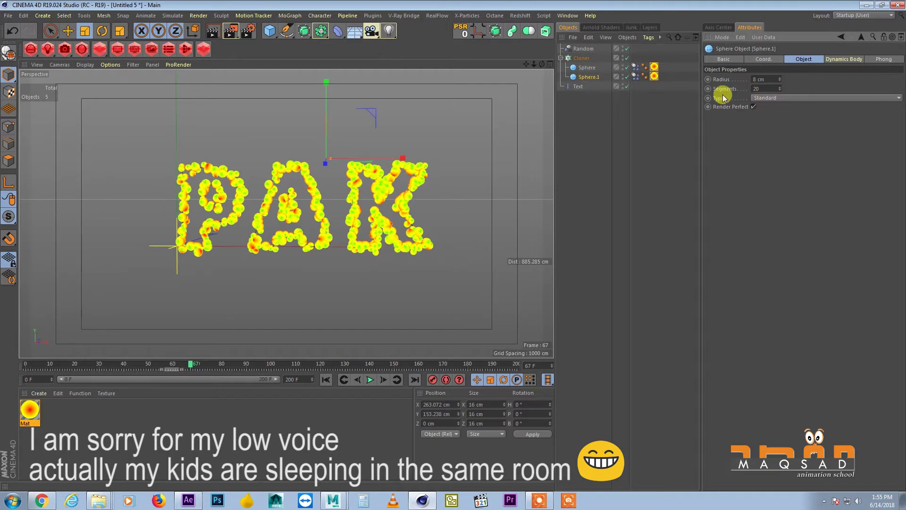
click(348, 383)
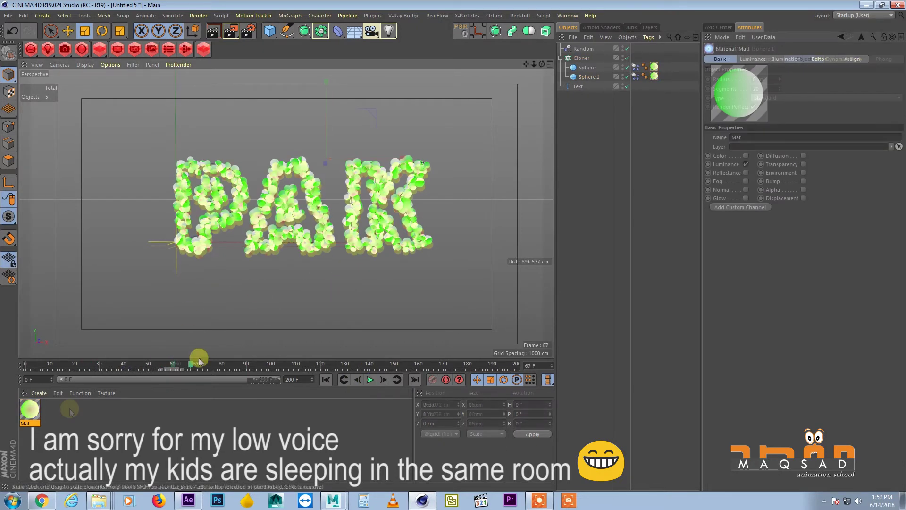
click(193, 363)
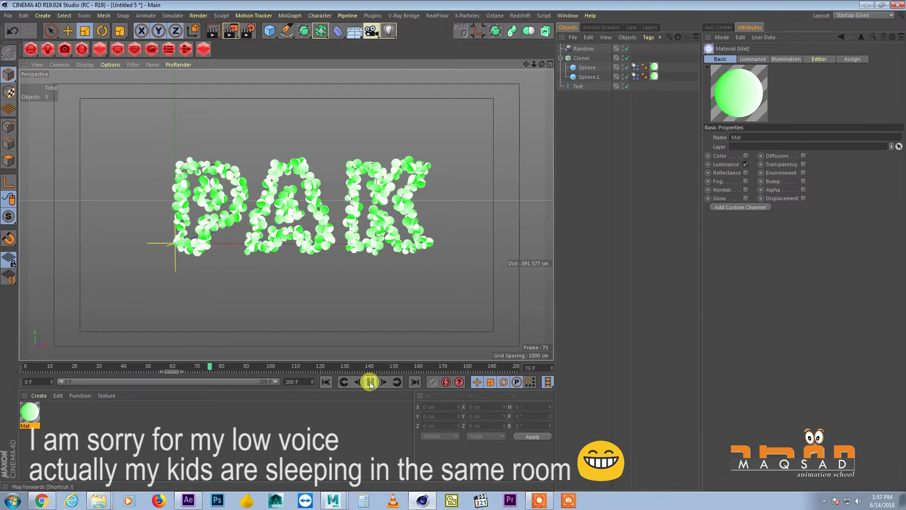
At frame 80, keyframe the Sphere's Follow Position to 0 and replay to watch spheres fall away
click(351, 385)
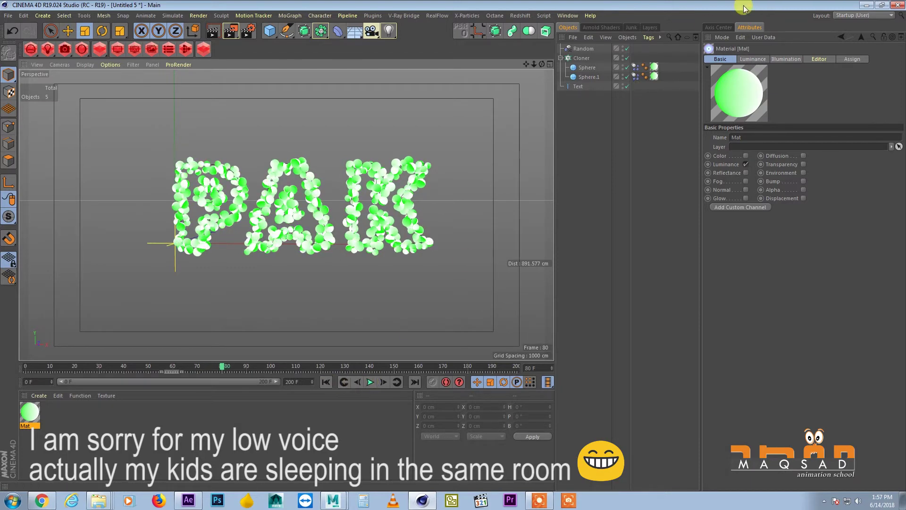
click(635, 67)
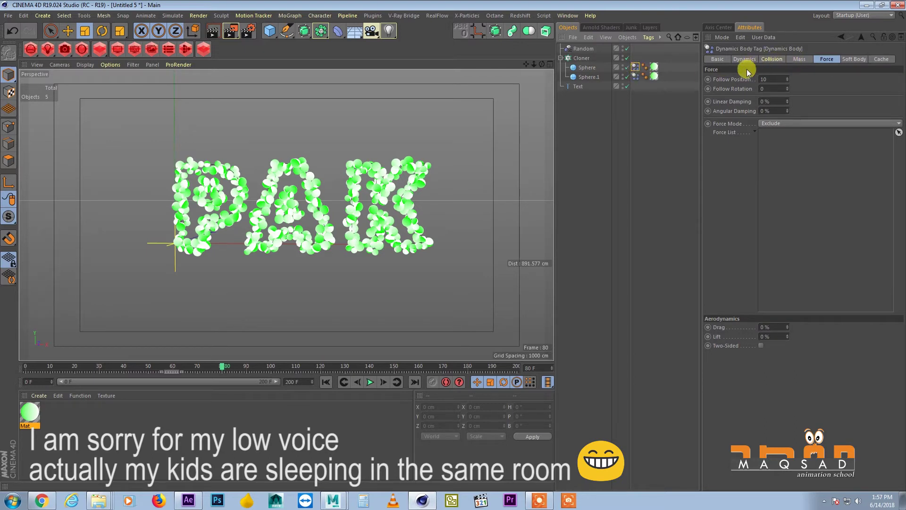
click(729, 81)
text(g)
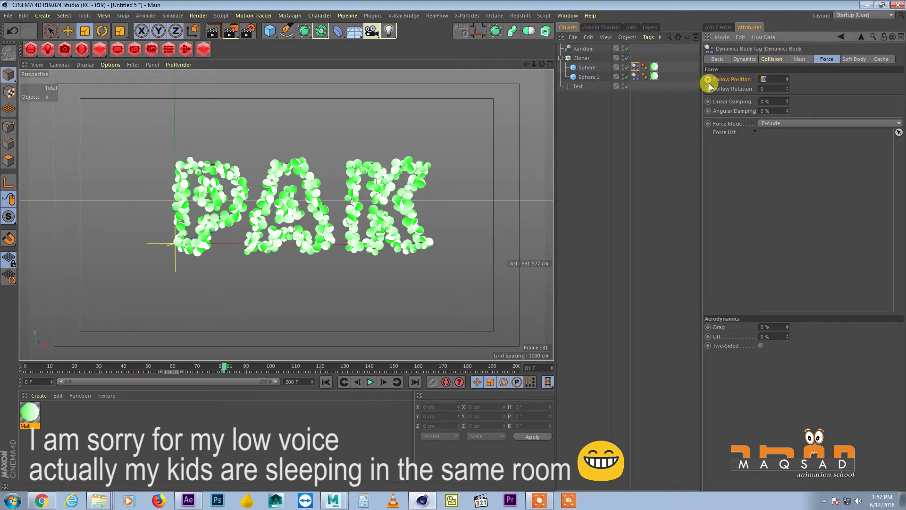
text(0)
key(Return)
click(325, 382)
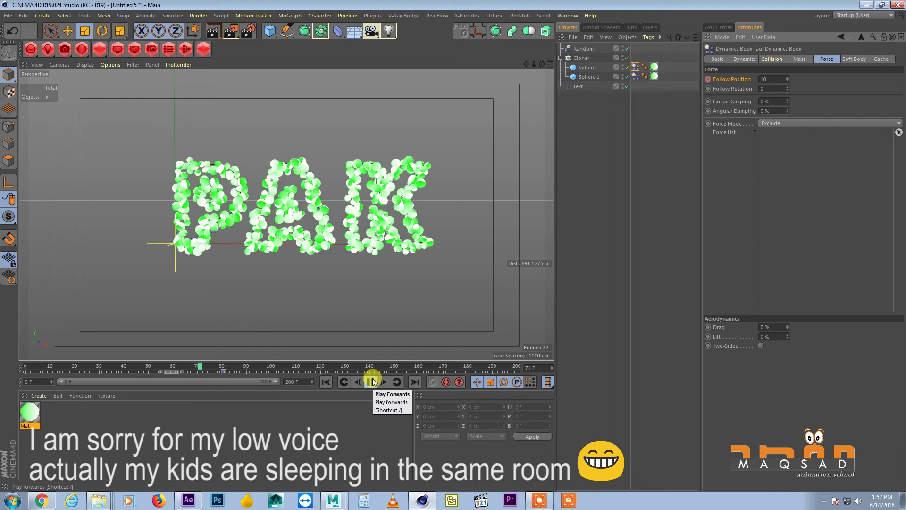
click(372, 381)
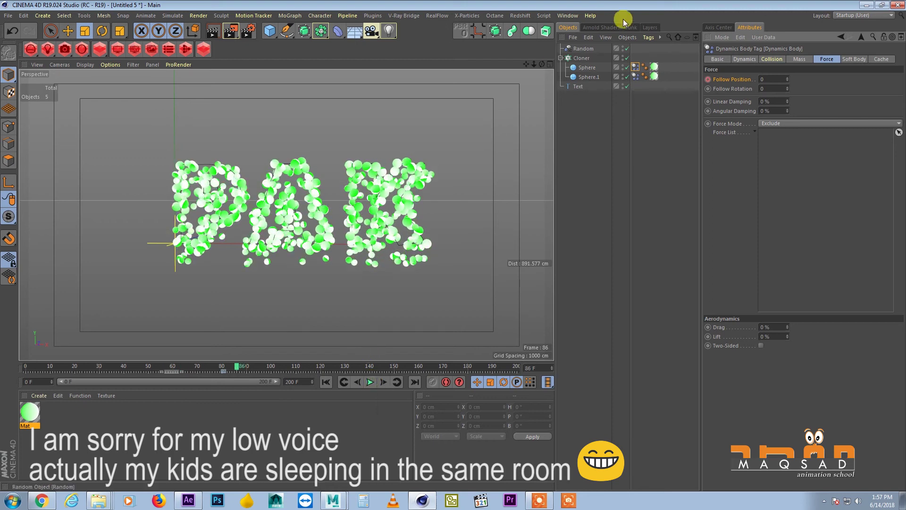
click(634, 77)
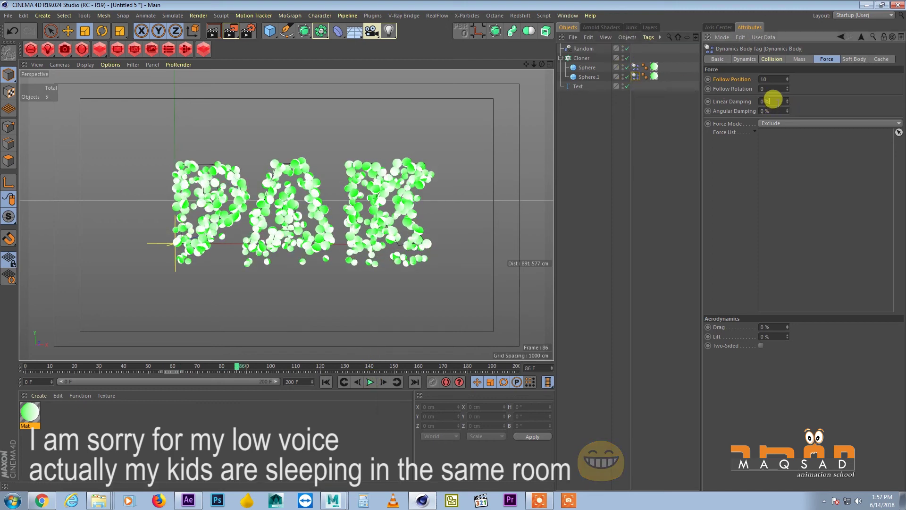